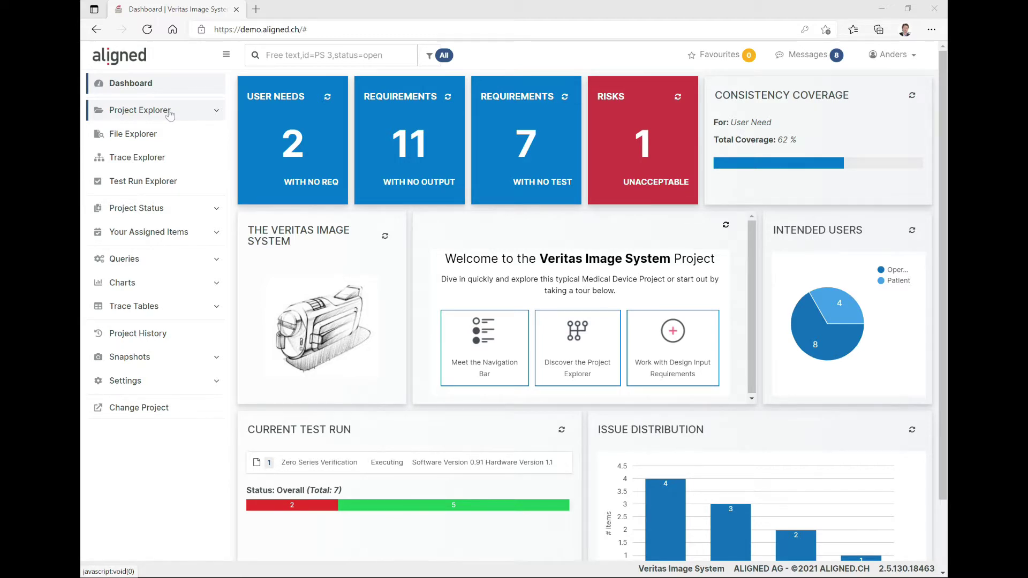
Show the User Need chapter from Project Explorer, listing the nine user needs.
click(169, 114)
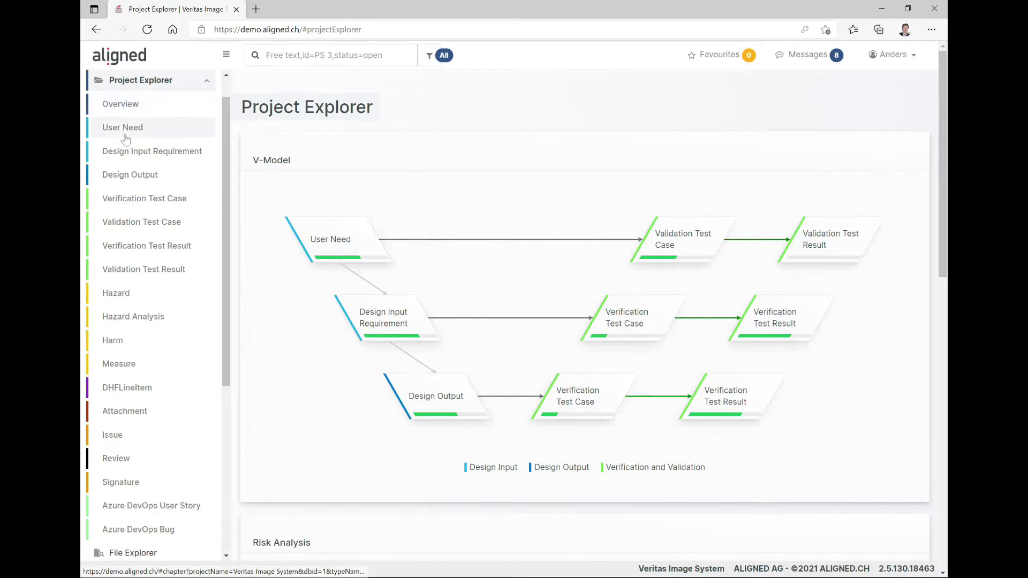
click(123, 129)
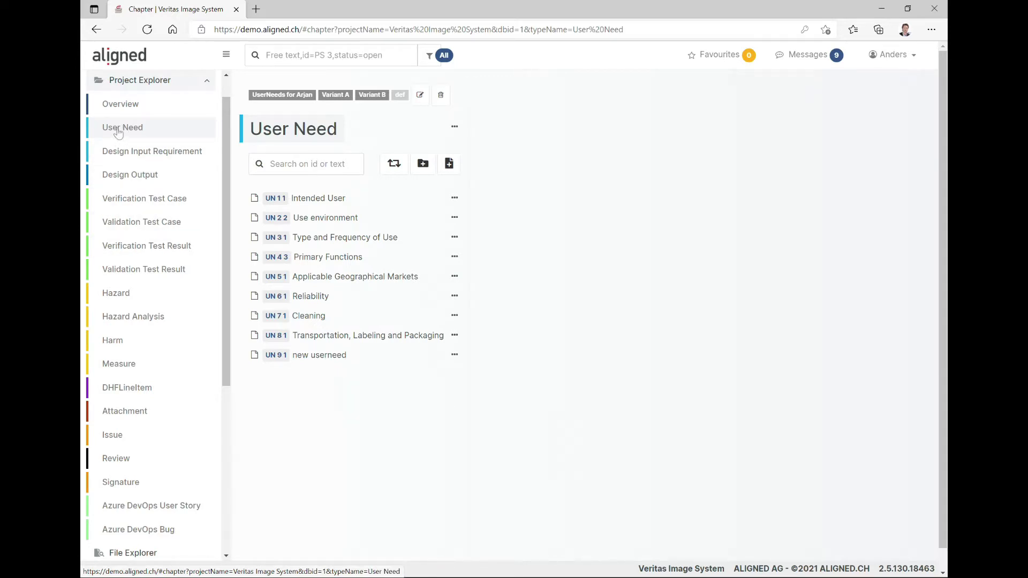
click(164, 81)
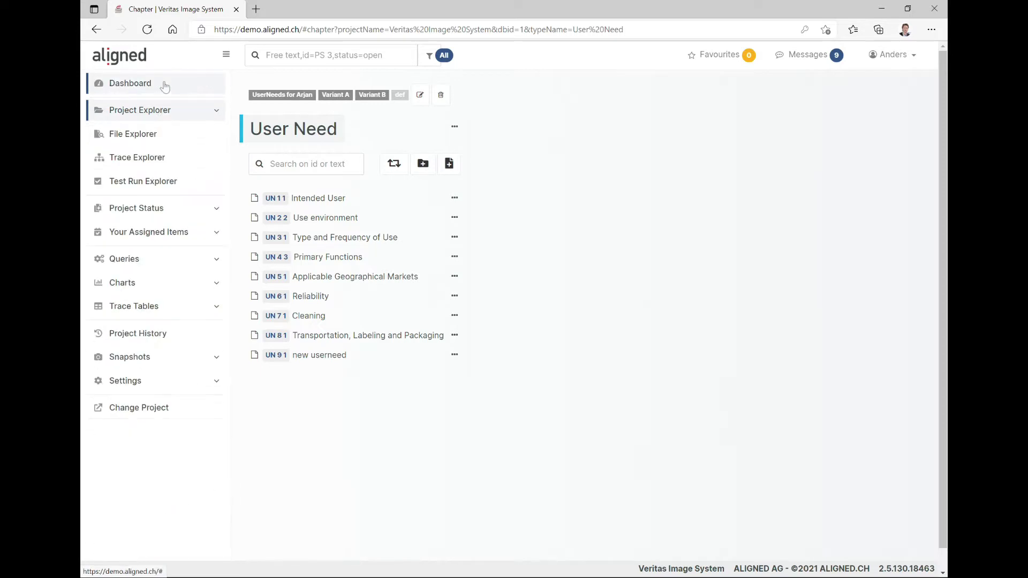
In File Explorer, expand Design Plan and view the Design and Development Plan document's details.
click(122, 137)
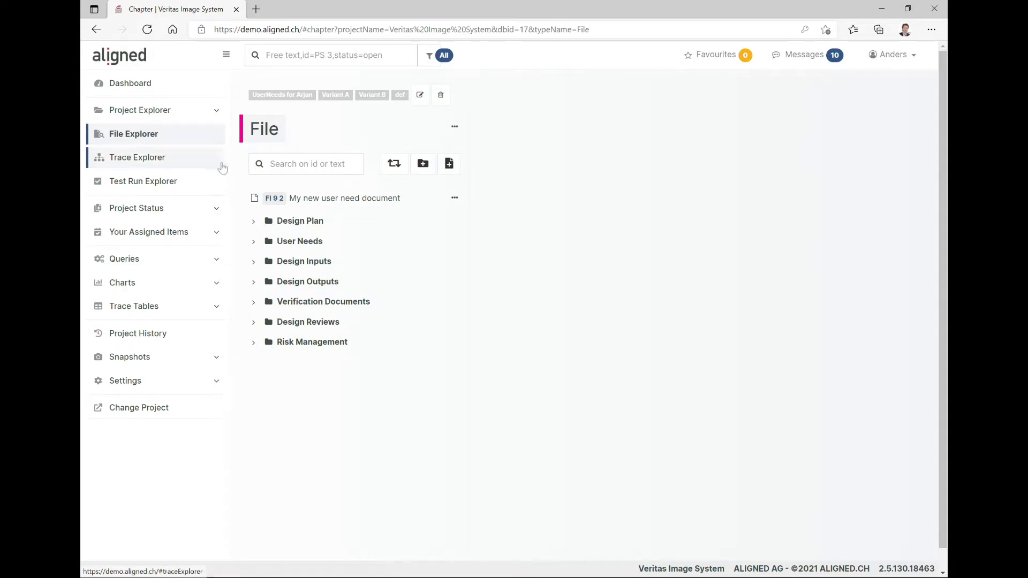
click(289, 222)
click(330, 235)
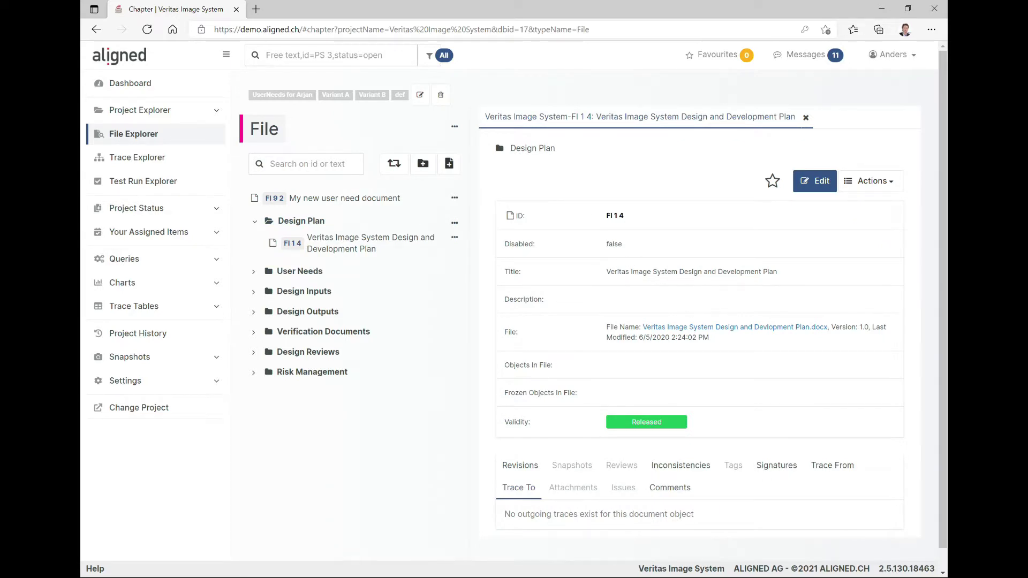
click(806, 118)
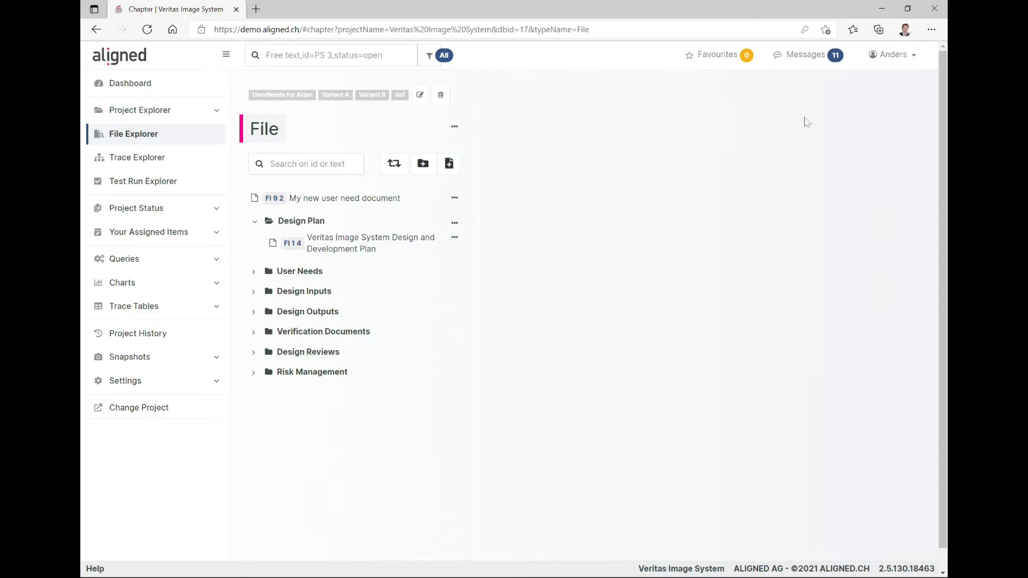
In Trace Explorer, expand the Intended User (UN 1 1) and Operable with gloves (DIR 1 1) traces.
click(140, 160)
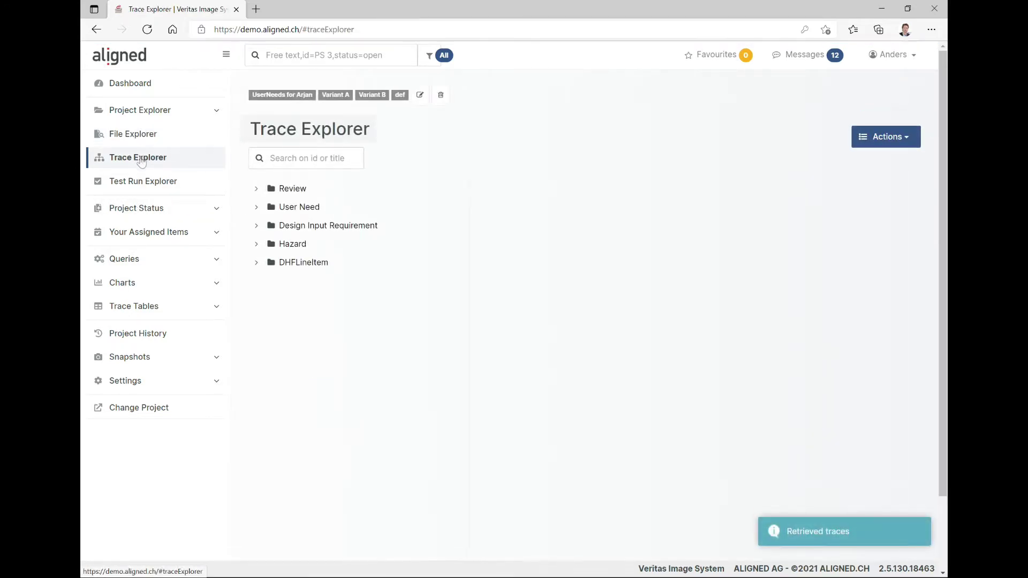
click(257, 209)
click(266, 228)
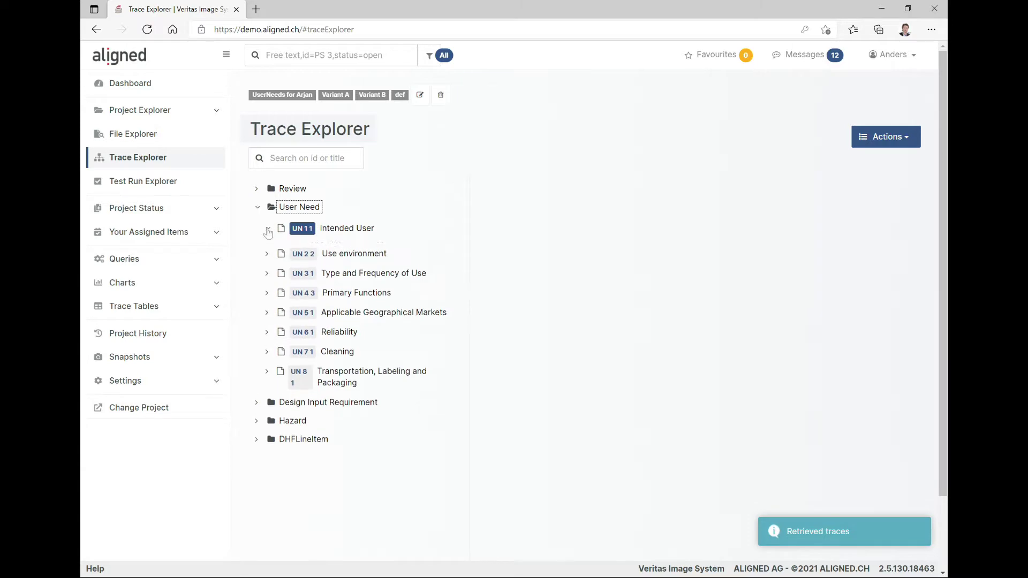
click(277, 251)
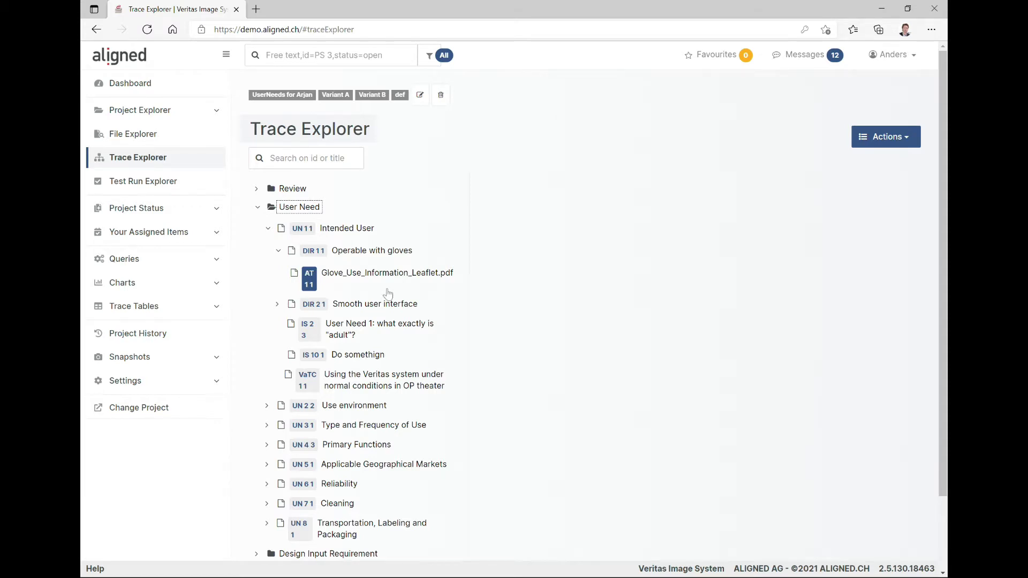
click(893, 137)
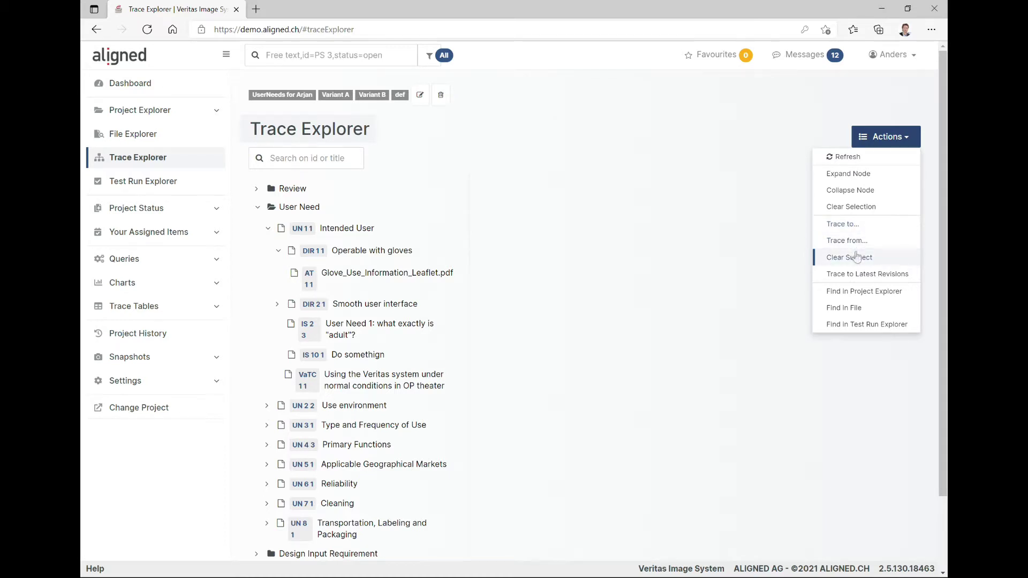
click(269, 228)
Open the Zero Series Verification test run and list its seven verification test cases and results.
click(133, 181)
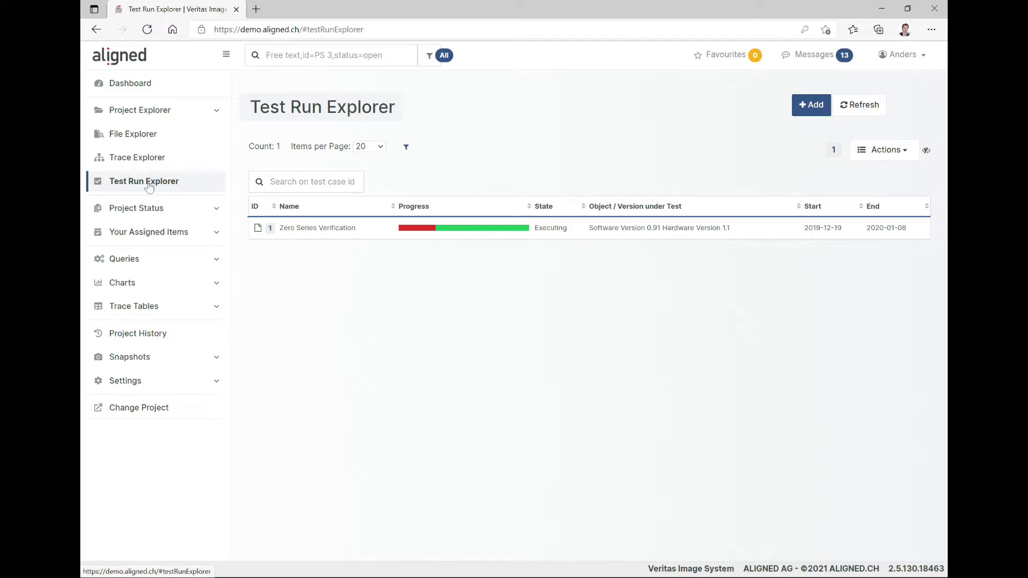
click(333, 229)
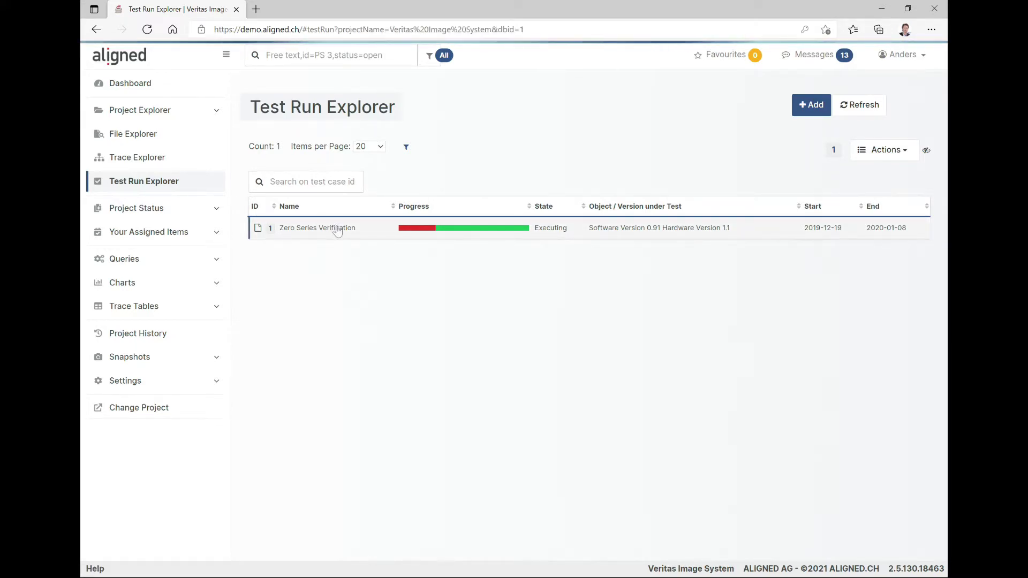
click(354, 142)
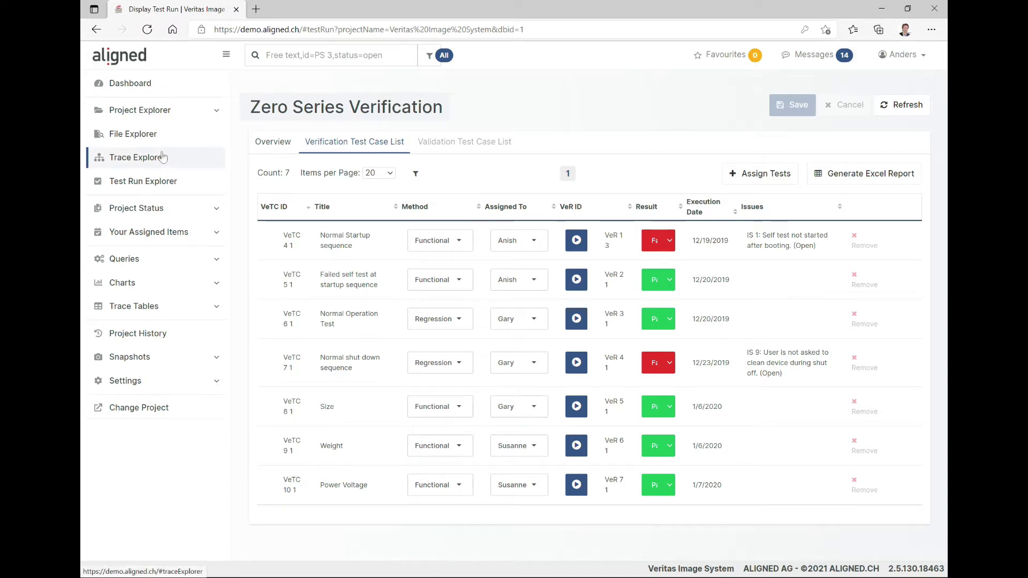
click(182, 211)
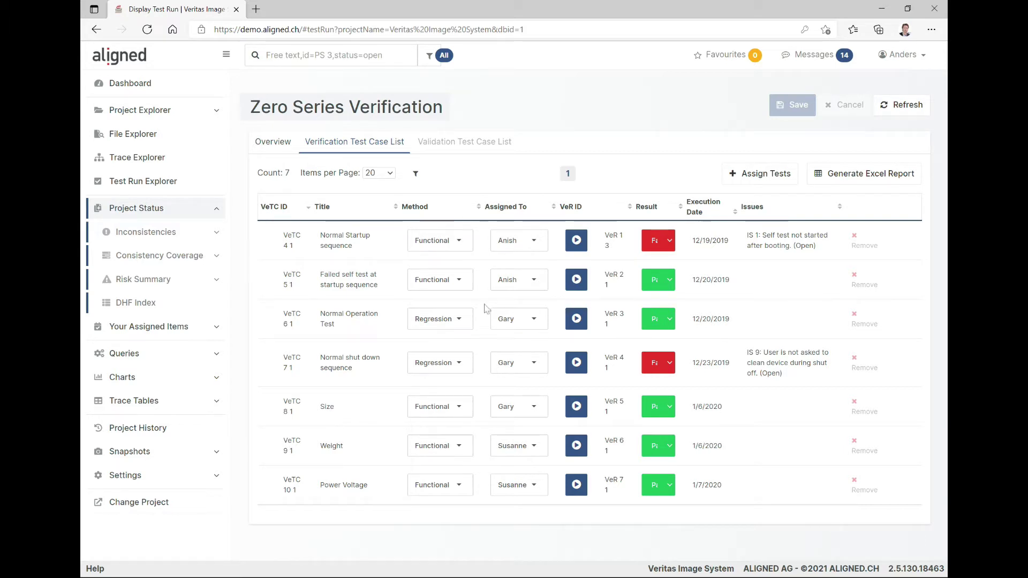
Show the Inconsistencies report for User Need items, confirming the filter to list 40 entries.
click(139, 234)
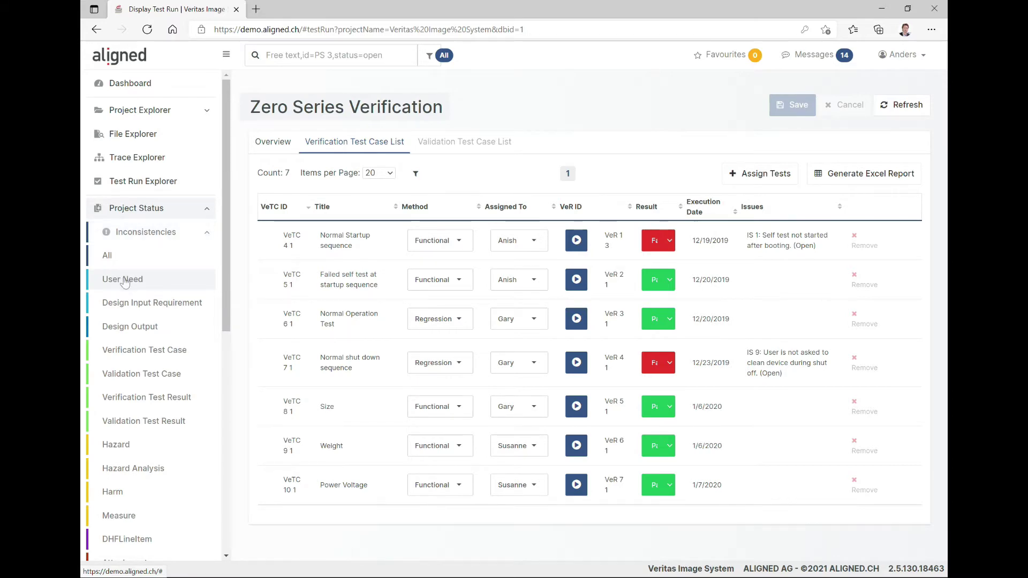
click(124, 280)
click(617, 427)
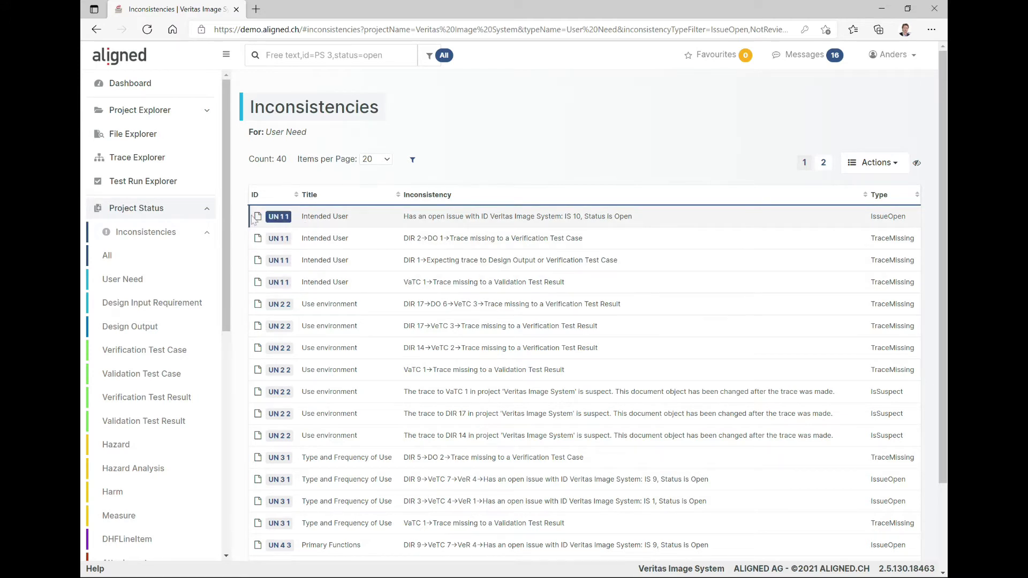
click(177, 213)
click(158, 210)
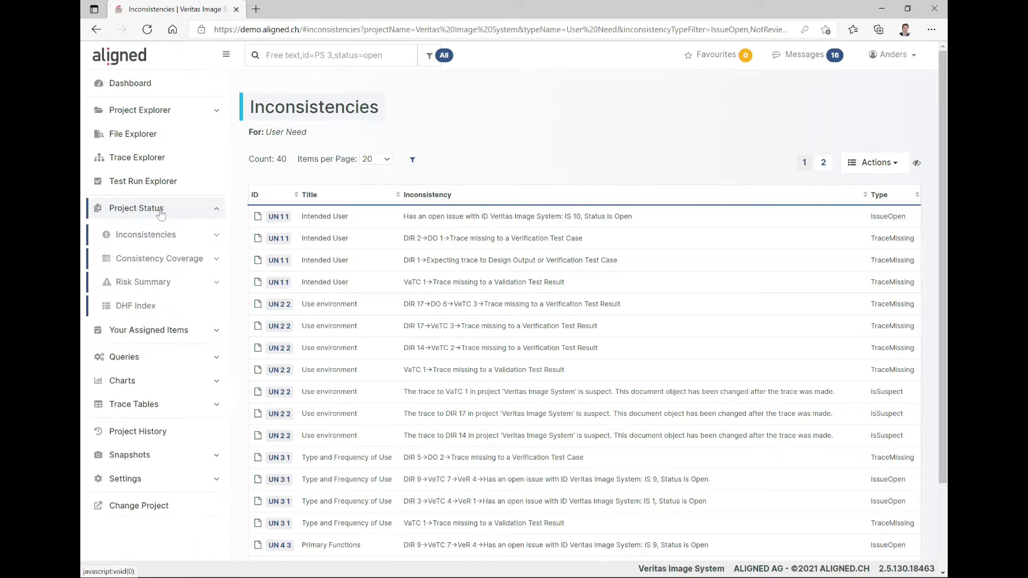
click(142, 252)
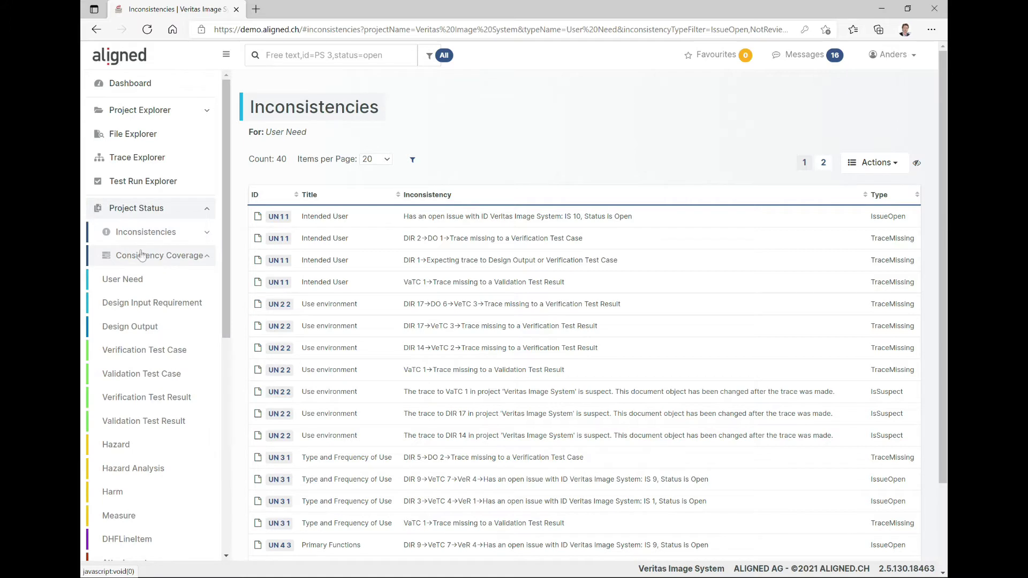
View the User Need Consistency Coverage (62% overall) and what Intended User's coverage lacks.
click(128, 280)
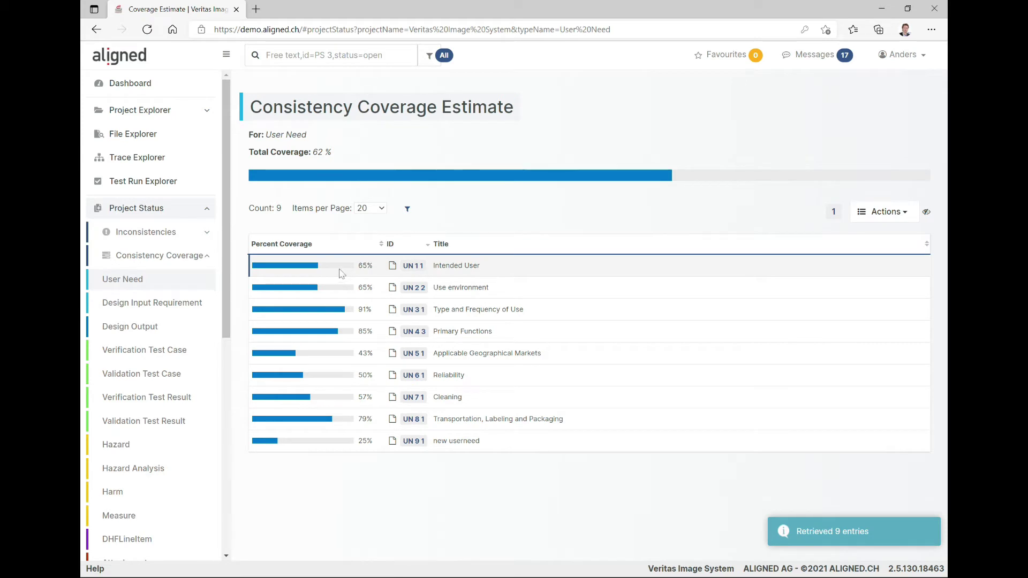
click(344, 271)
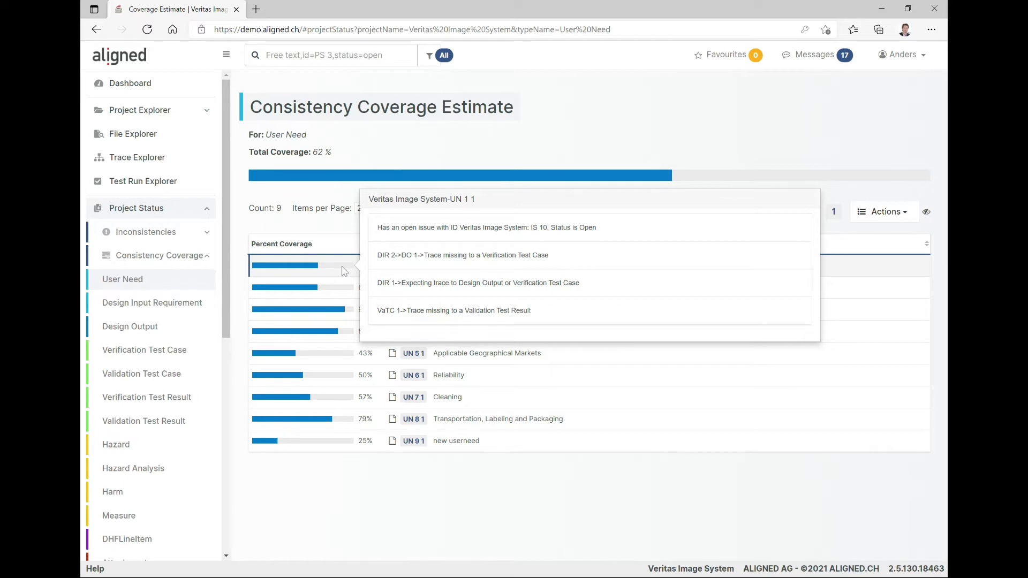
click(145, 265)
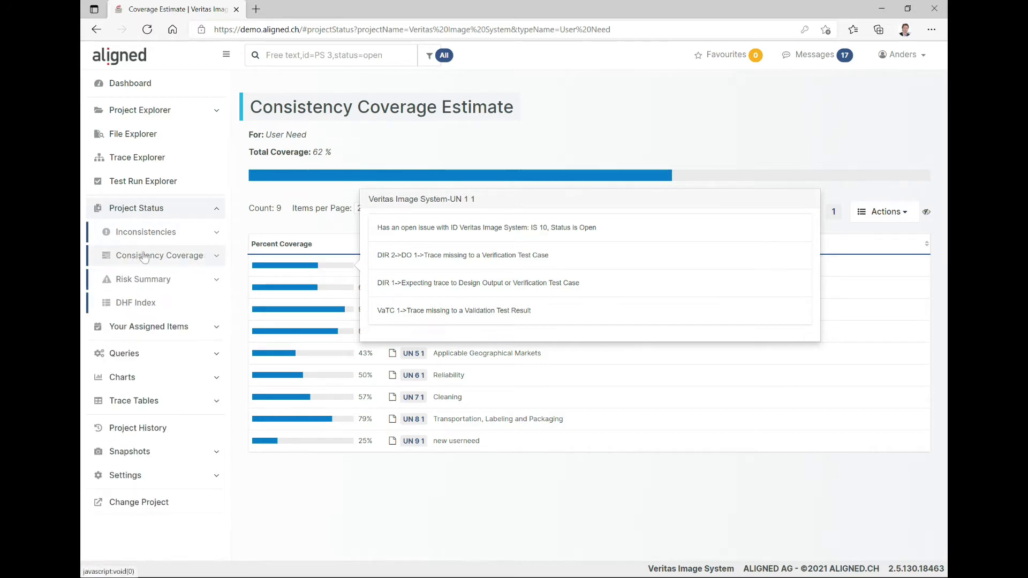
click(152, 279)
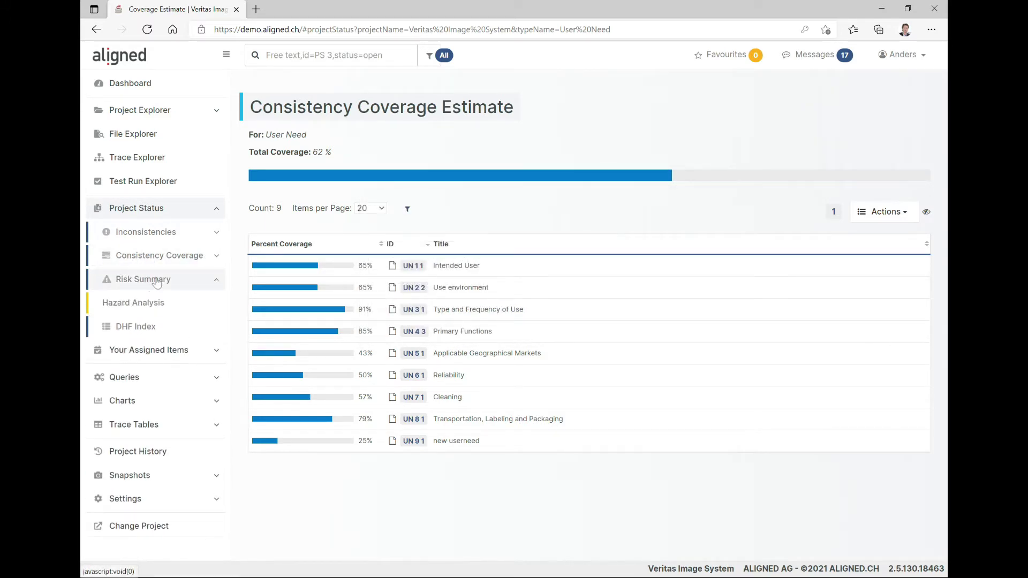
Show the Hazard Analysis risk matrix before mitigations: 3 acceptable, 2 ALARP, 2 unacceptable.
click(132, 304)
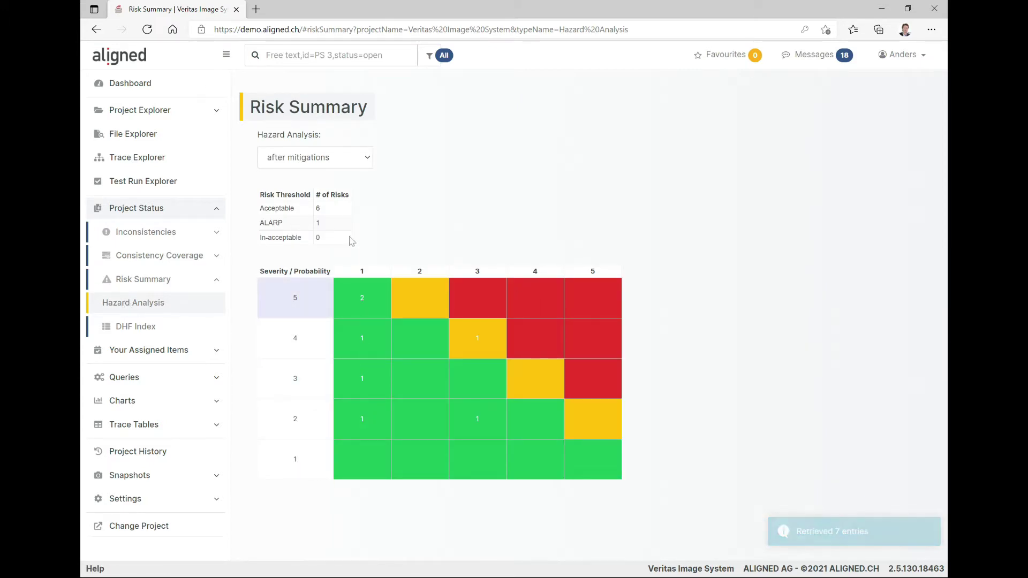
click(313, 161)
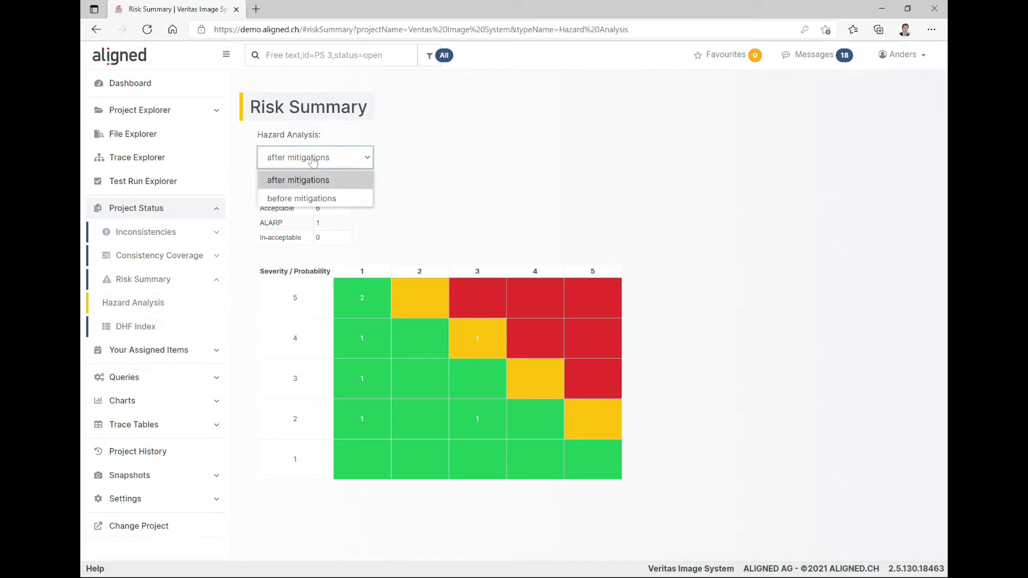
click(309, 199)
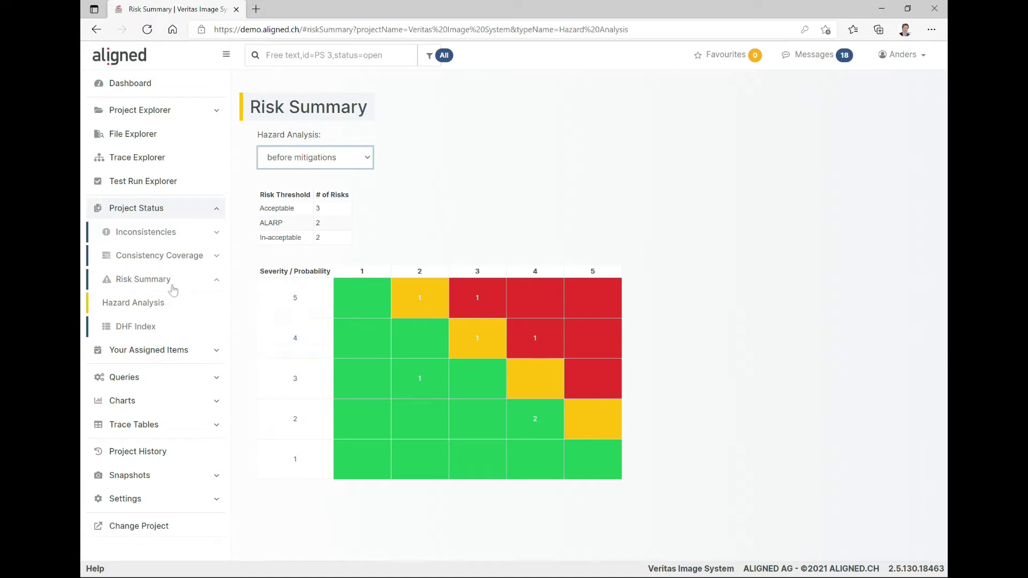
click(174, 282)
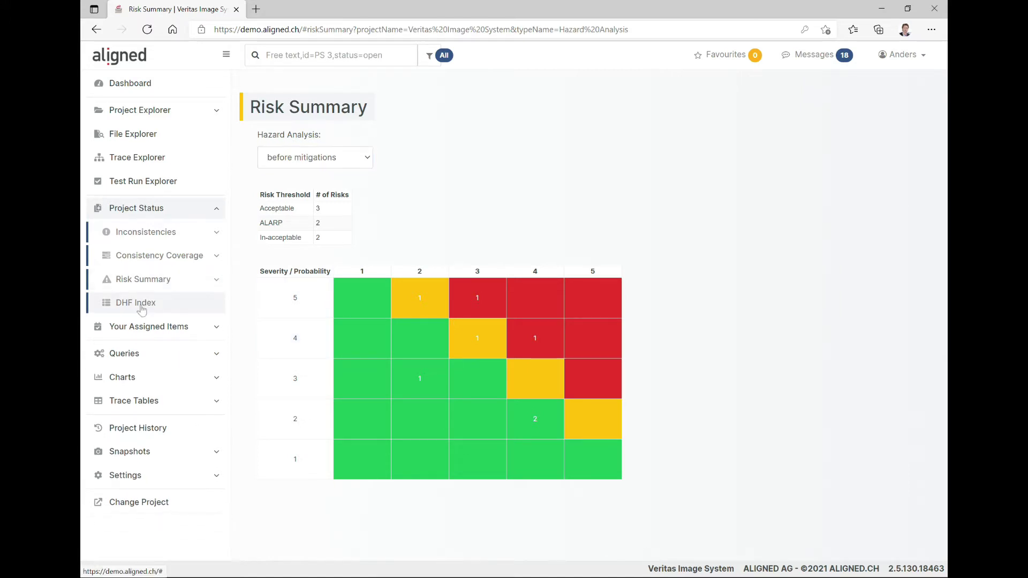
click(143, 303)
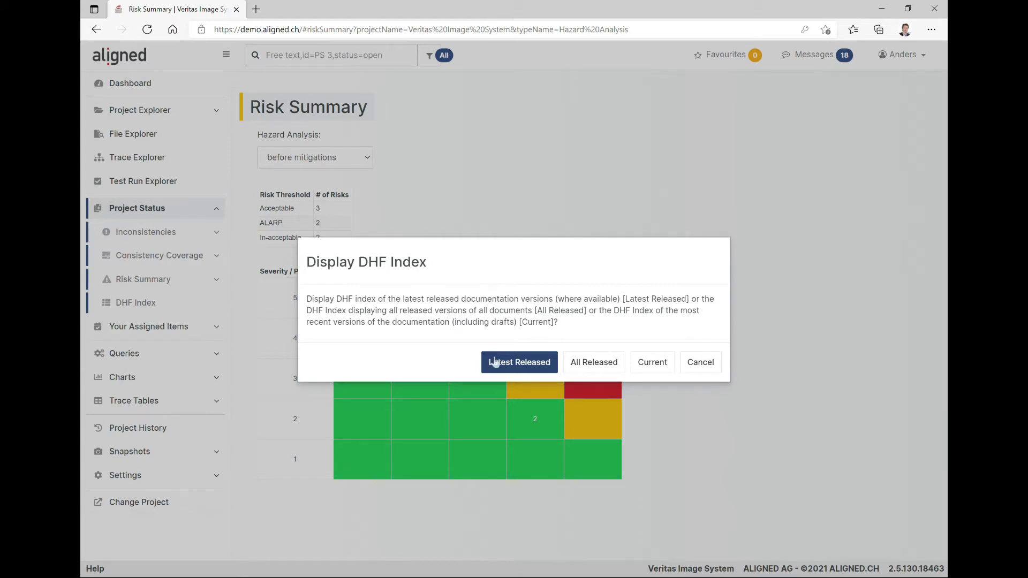
Display the Latest Released DHF Index: 8 documents, only the Design Plan released.
click(526, 364)
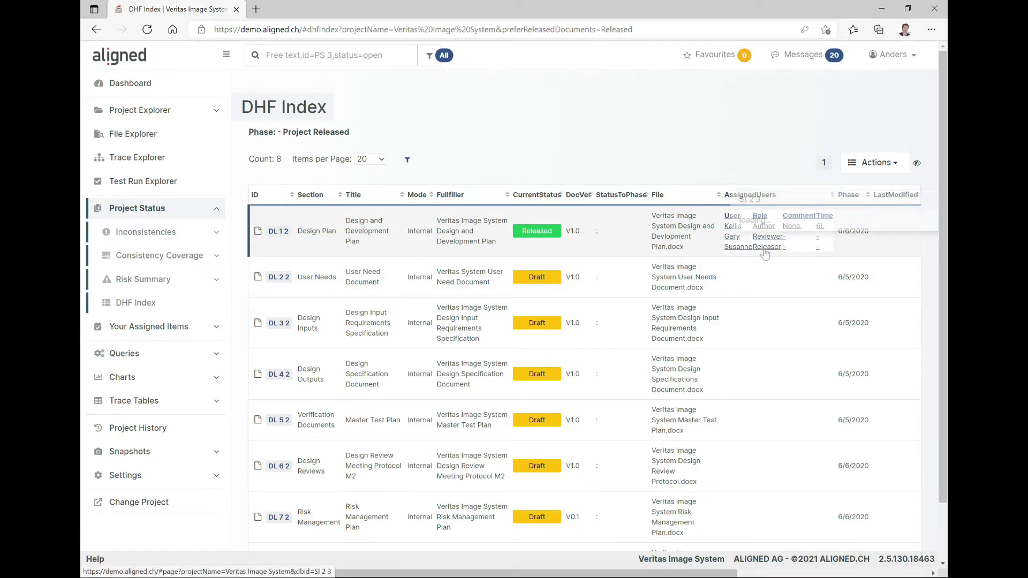
mouse_move(767, 253)
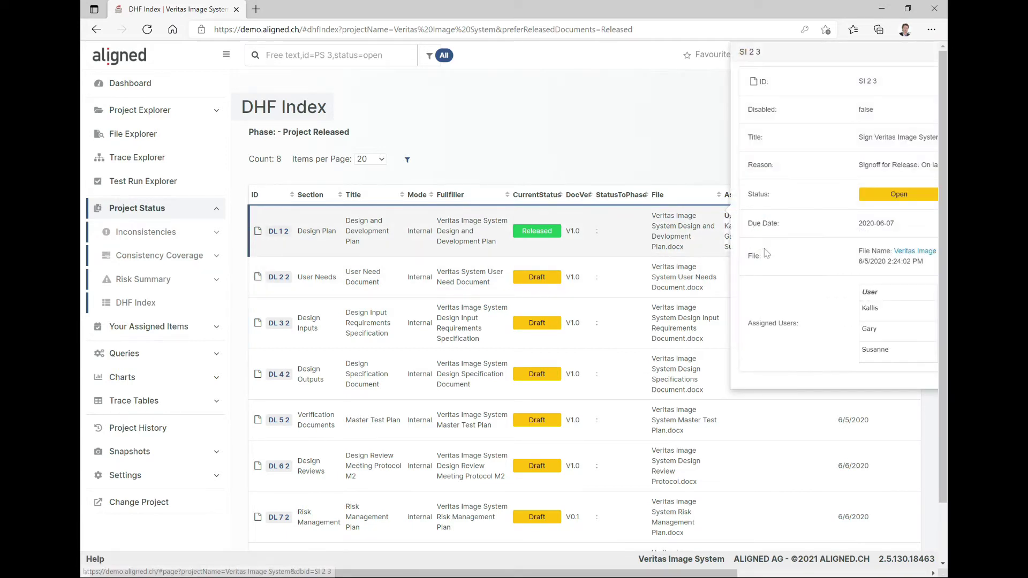
click(191, 216)
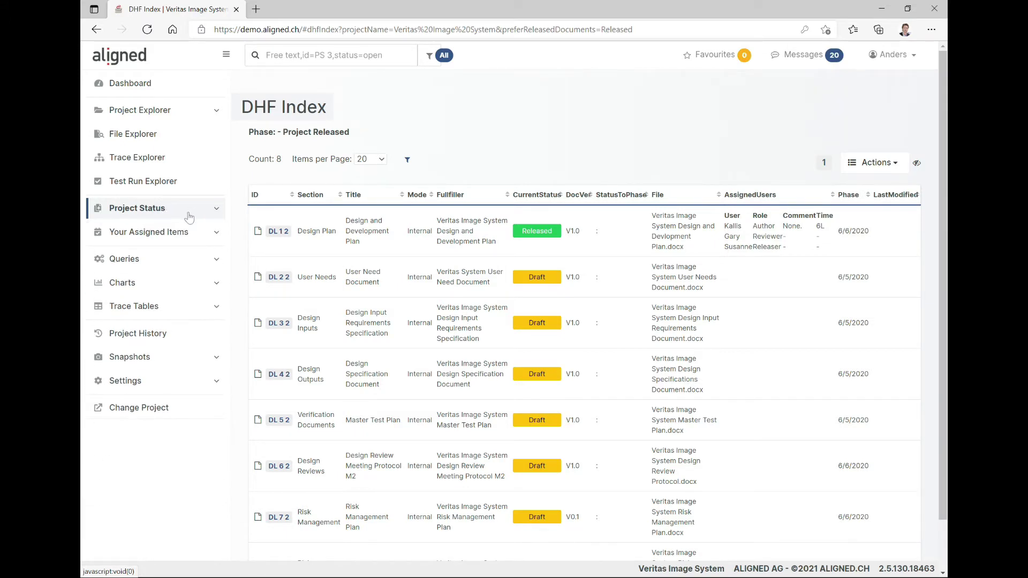
Check All Items, Assigned Reviews and Assigned Signatures under Your Assigned Items, finding none open.
click(159, 237)
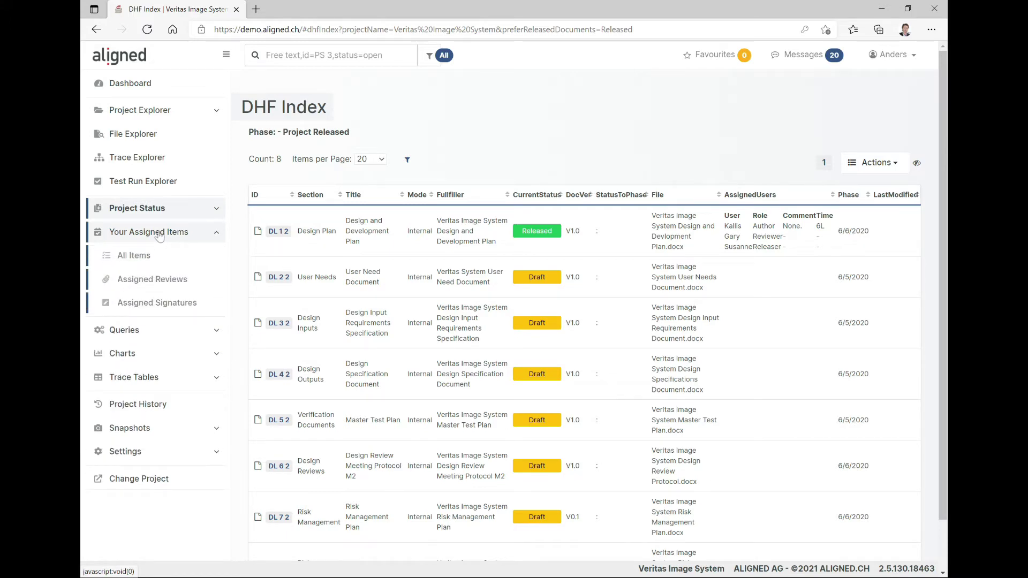
click(142, 256)
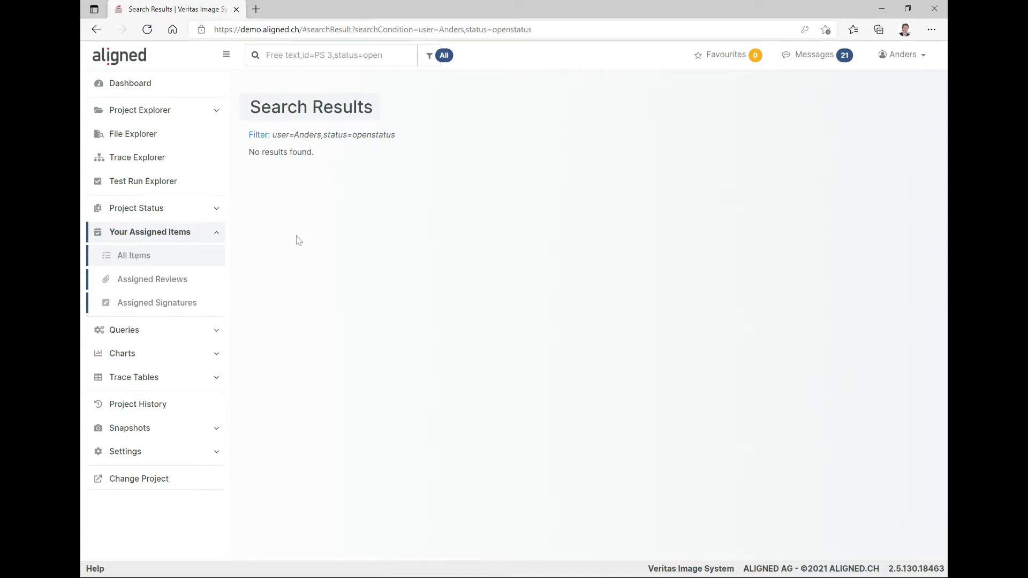
click(164, 283)
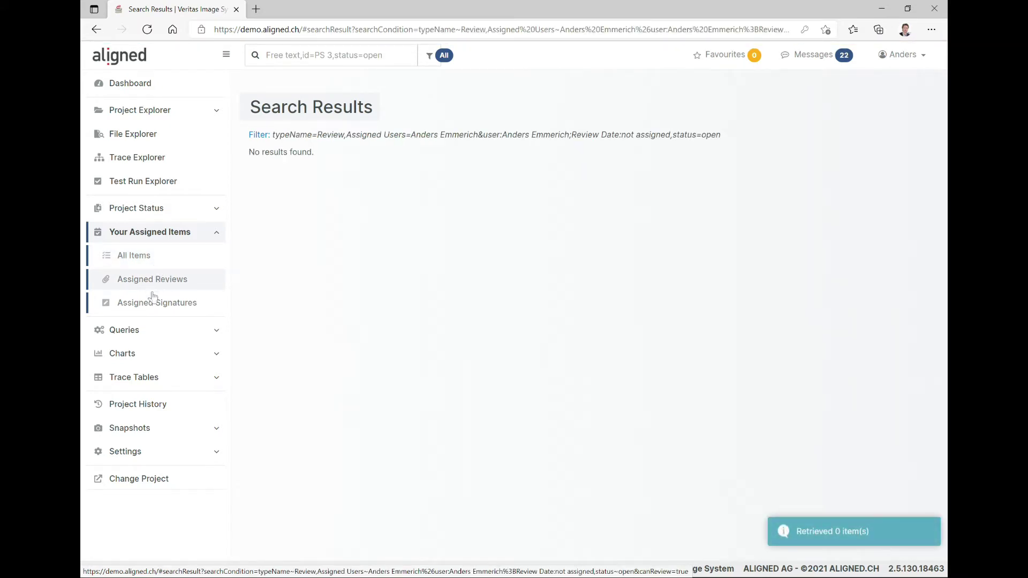
click(162, 303)
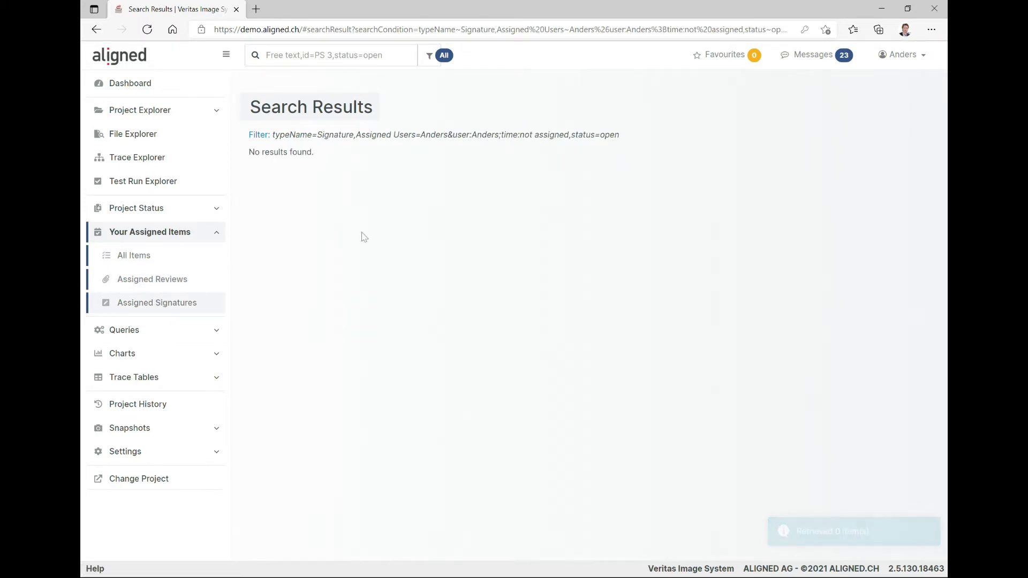
click(146, 236)
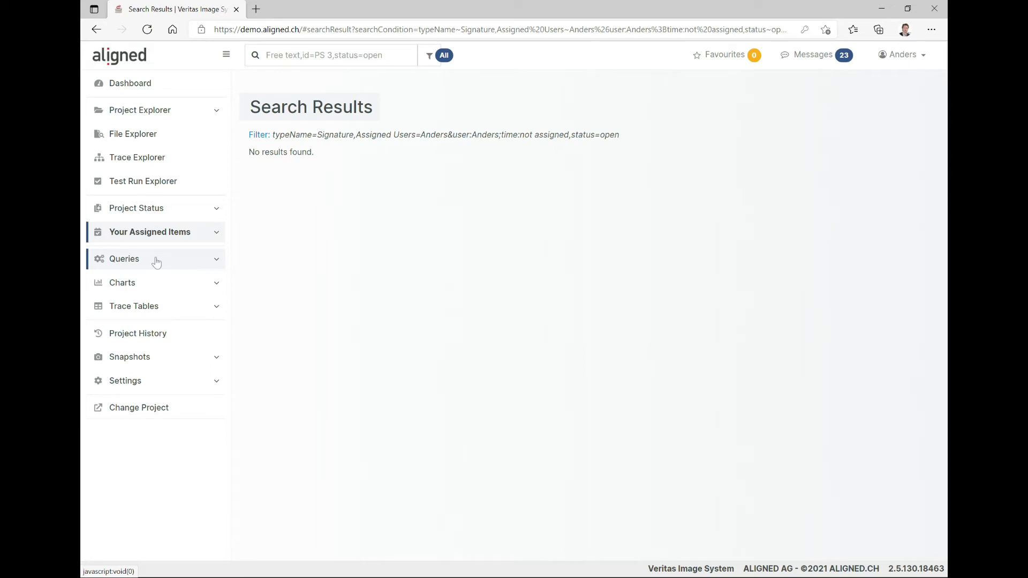
click(198, 261)
Inspect the 'User Need with no DIR' query's filters without saving, then run it, returning 2 user needs.
click(125, 283)
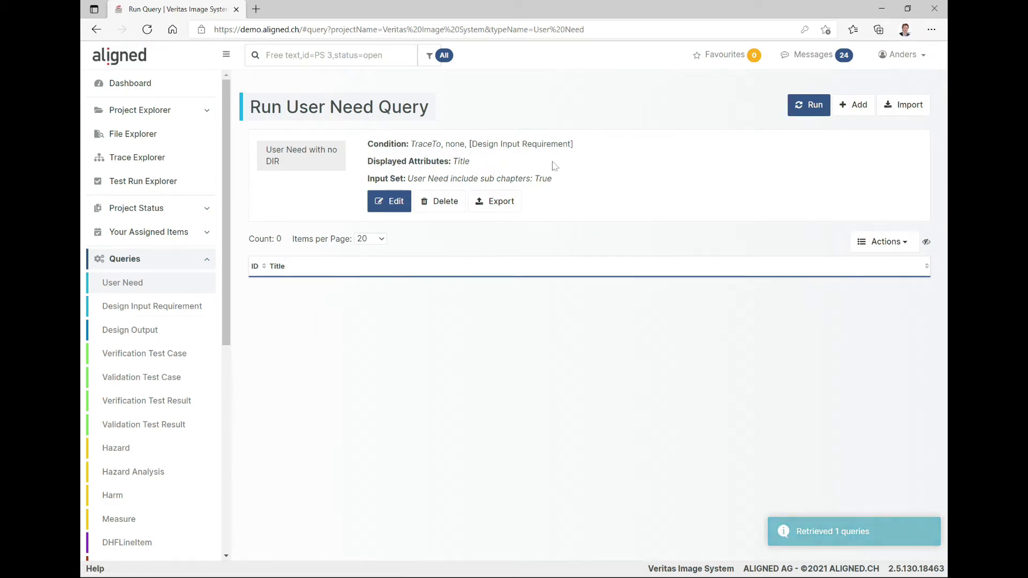
click(390, 204)
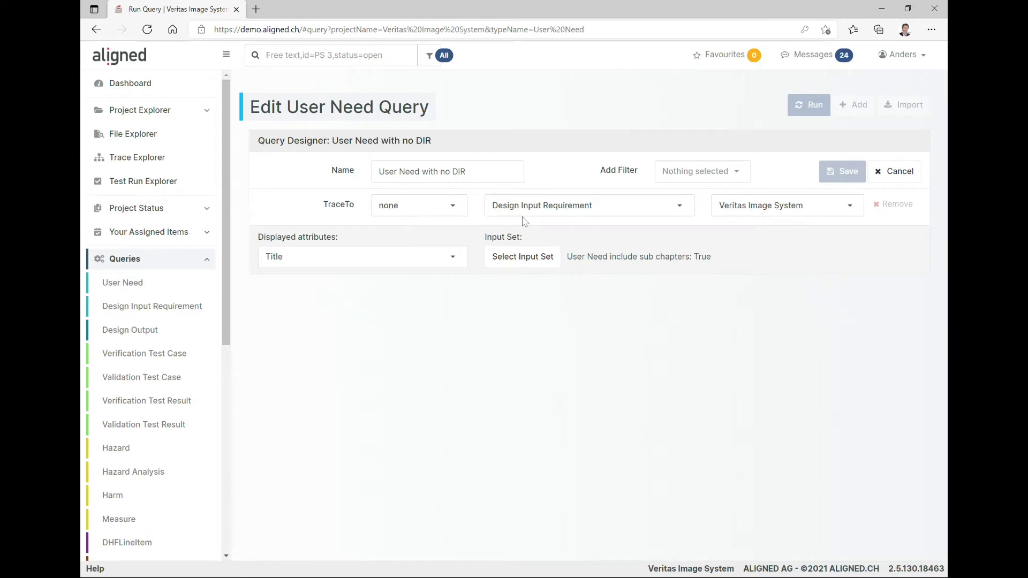
click(734, 172)
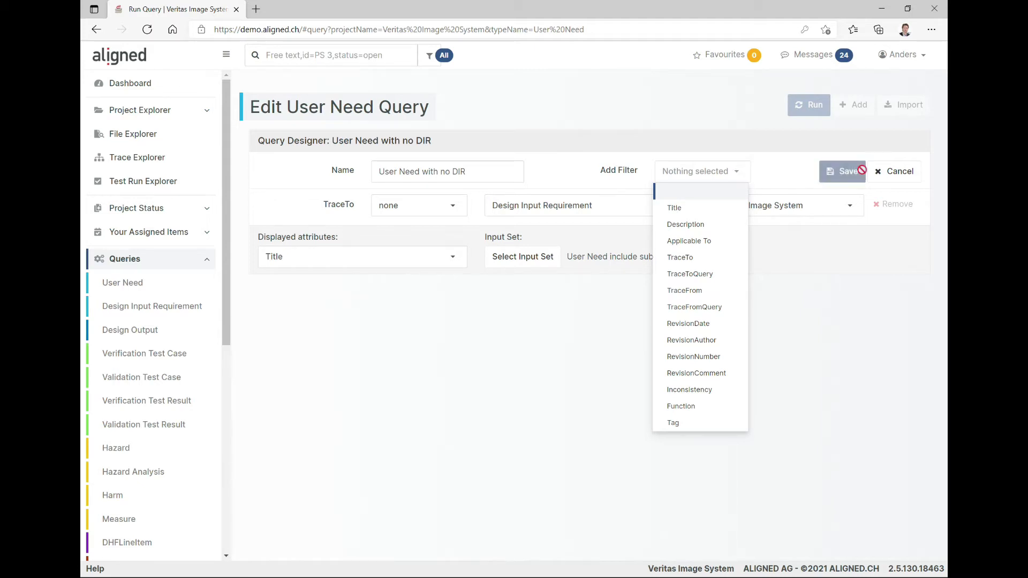
click(884, 174)
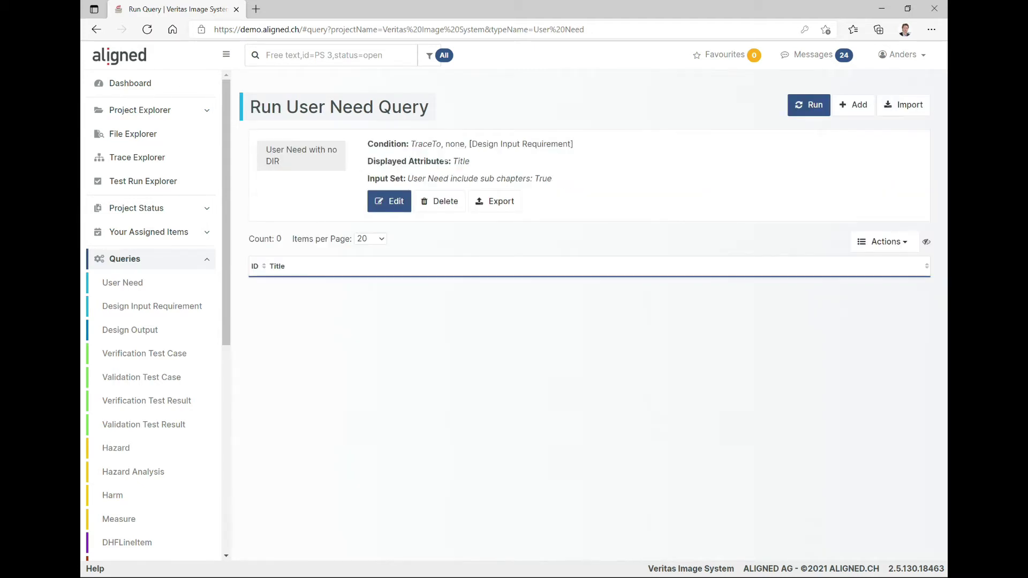
click(805, 103)
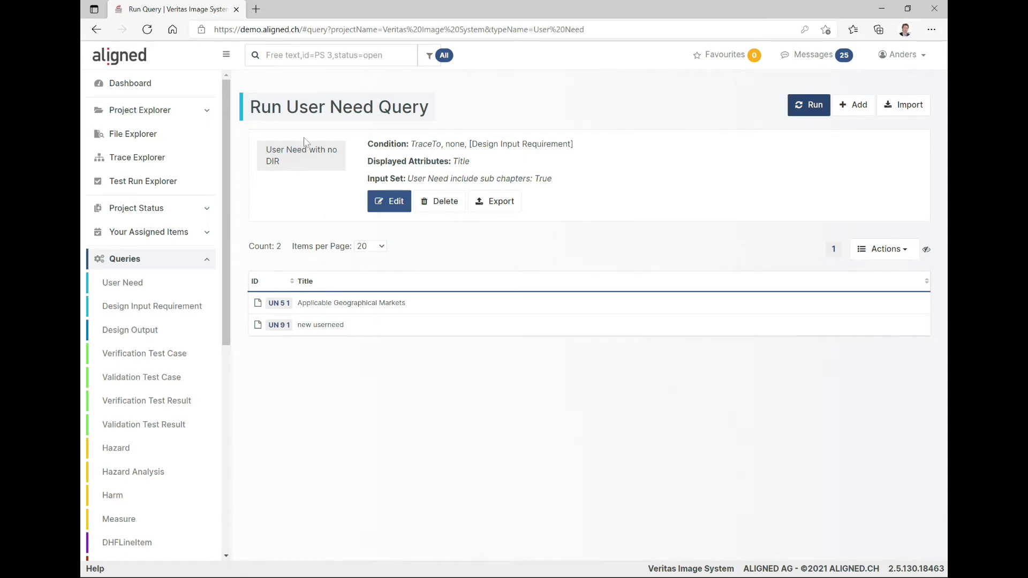
click(187, 263)
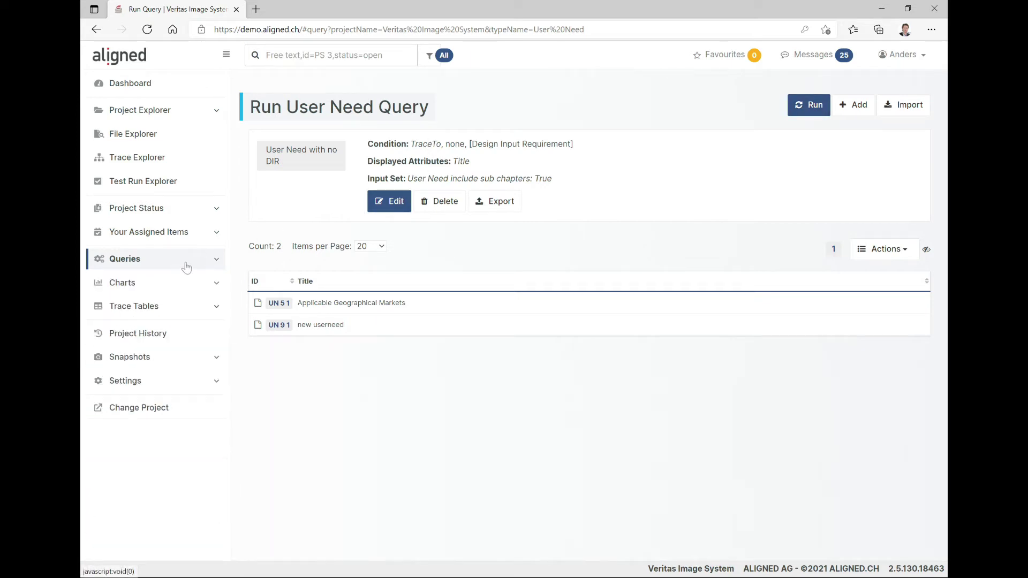
Run the User Need 'Applicable Users' chart from the Charts list.
click(145, 287)
click(128, 307)
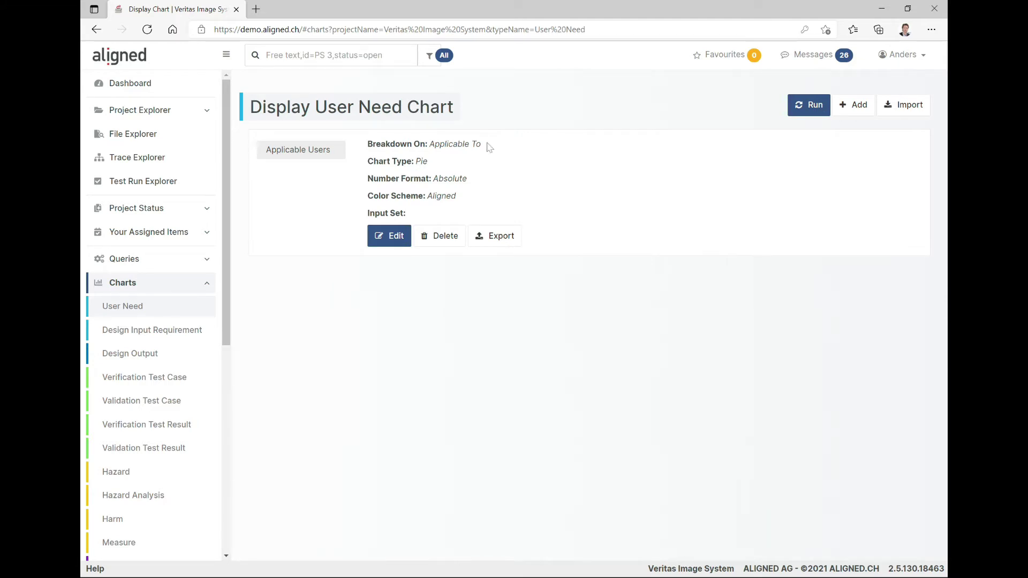
click(809, 105)
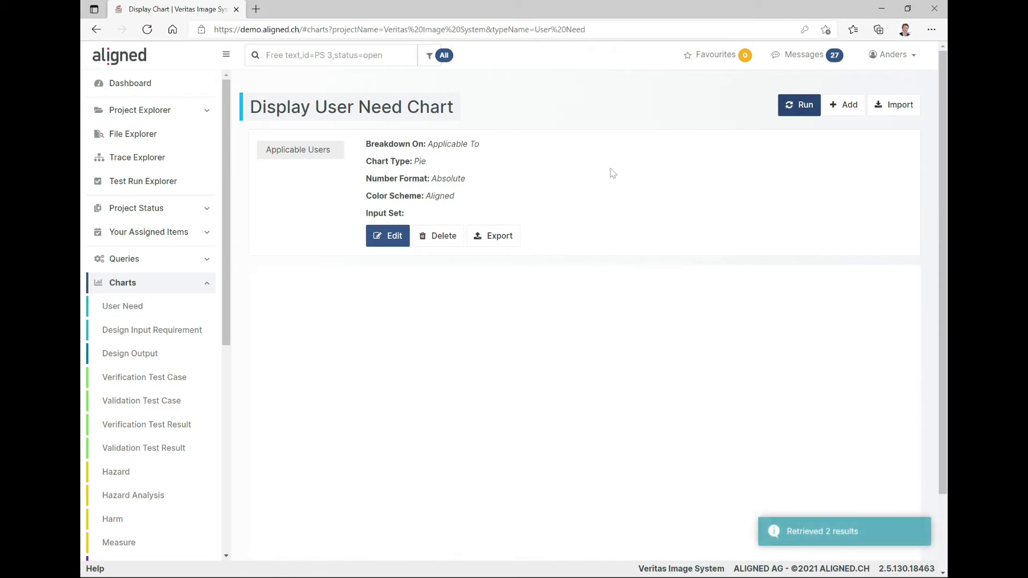
scroll(637, 236, down, 2)
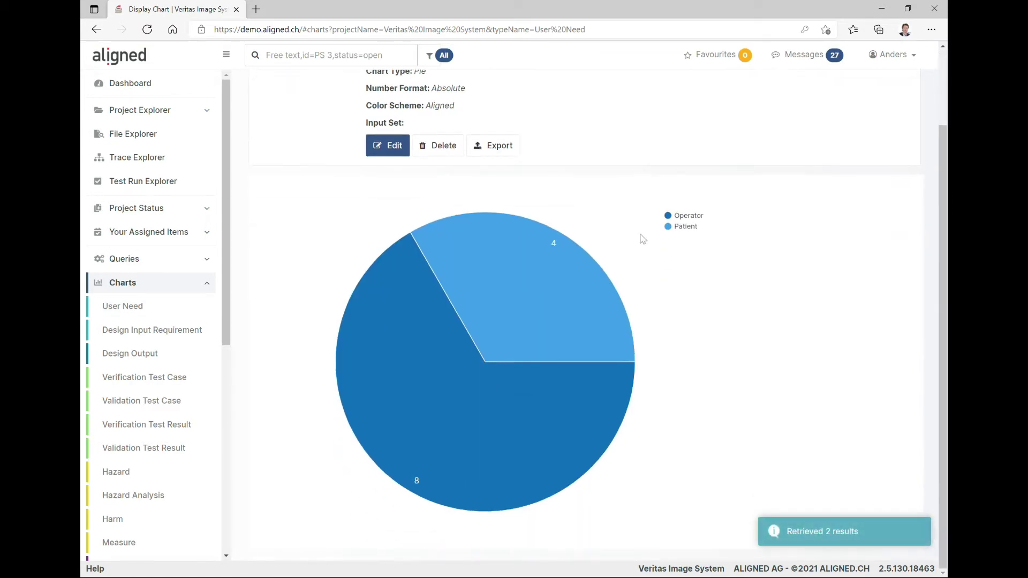
List the needs for the Patient (4) and Operator (8) slices, then collapse Charts.
mouse_move(543, 258)
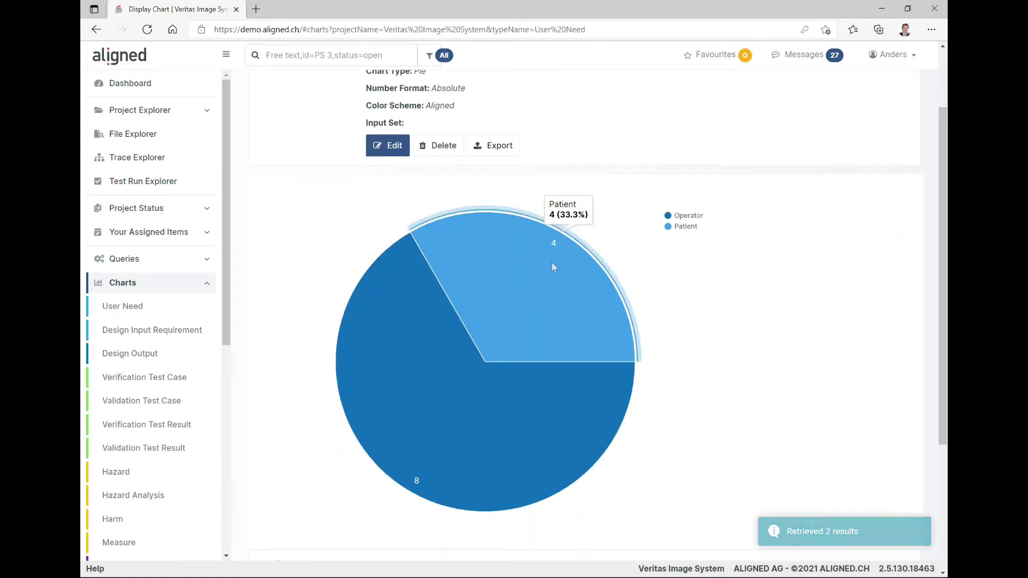
click(557, 251)
scroll(534, 276, down, 4)
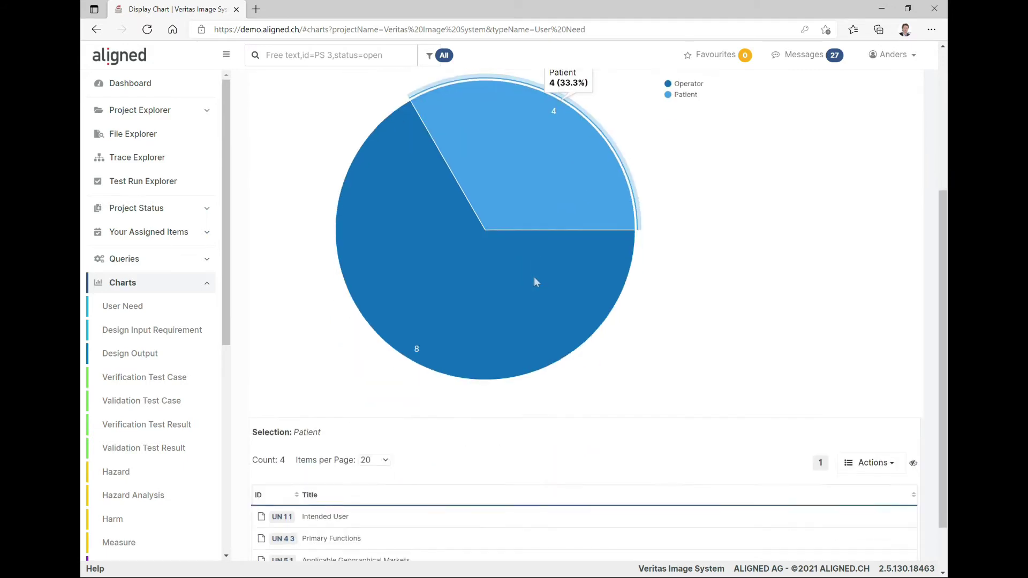
scroll(536, 247, up, 2)
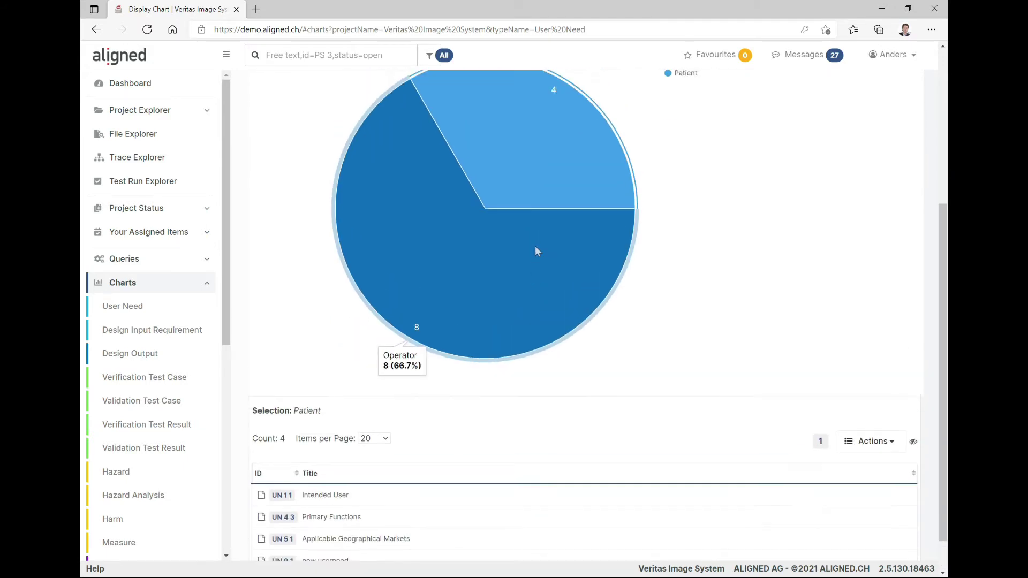
click(470, 343)
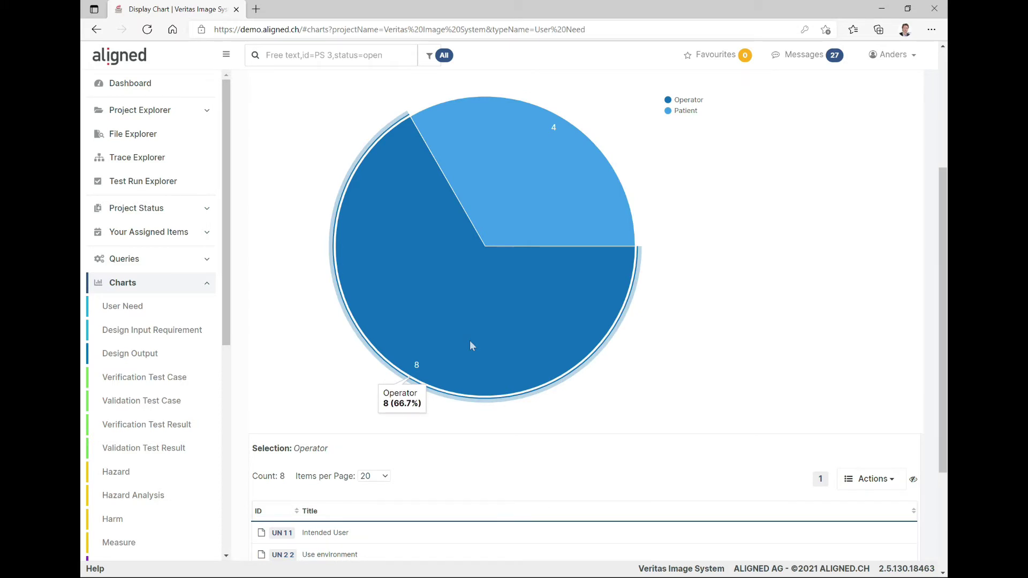
scroll(470, 342, up, 3)
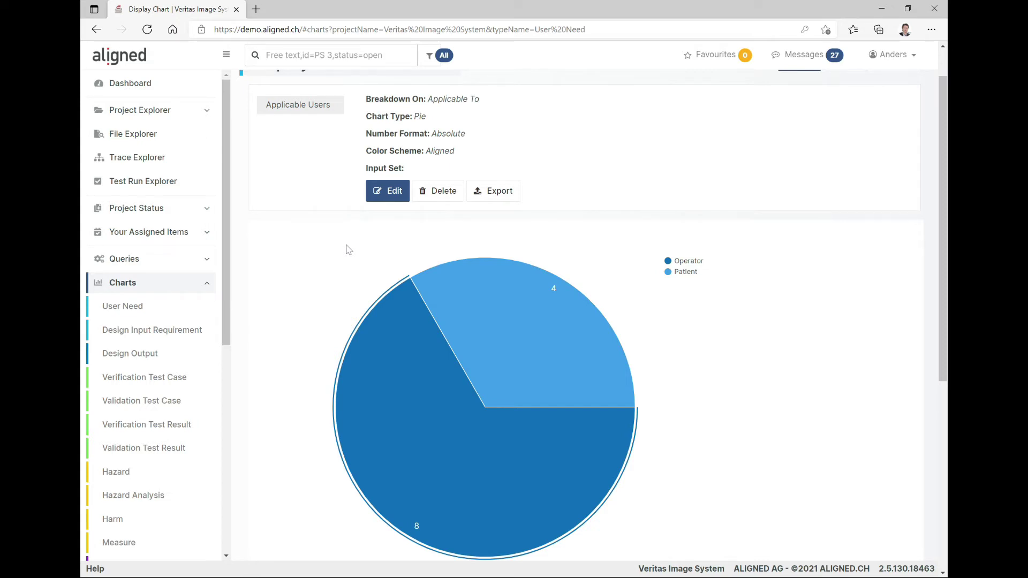
click(159, 290)
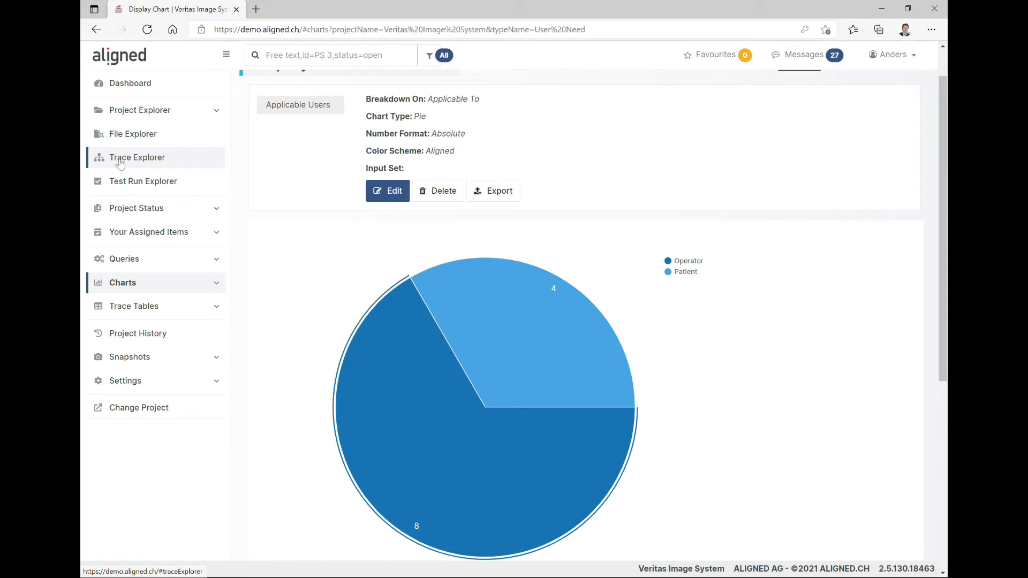
Run the User Need trace table with the From Database option.
click(150, 306)
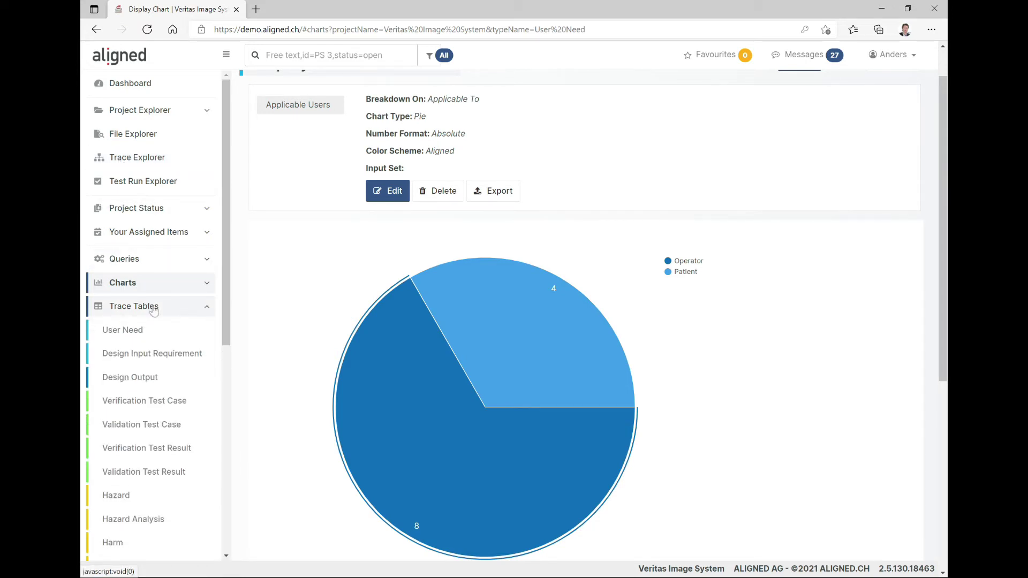
click(126, 331)
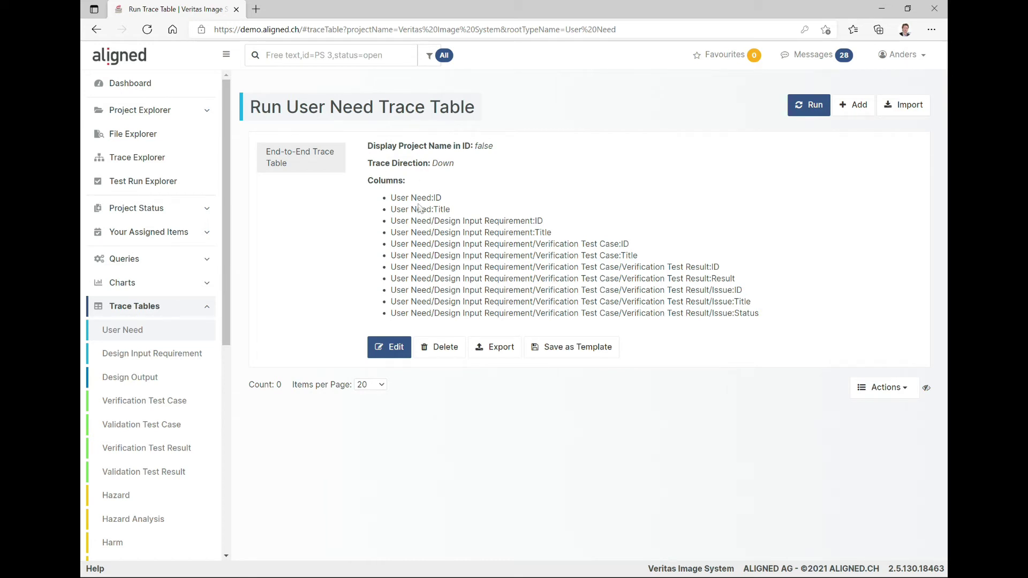
click(794, 117)
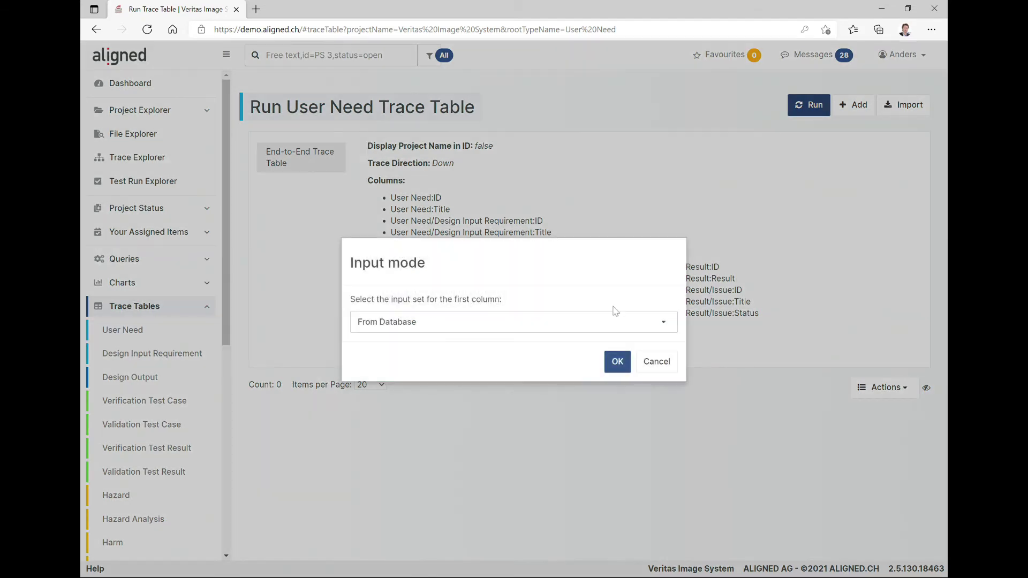
click(616, 362)
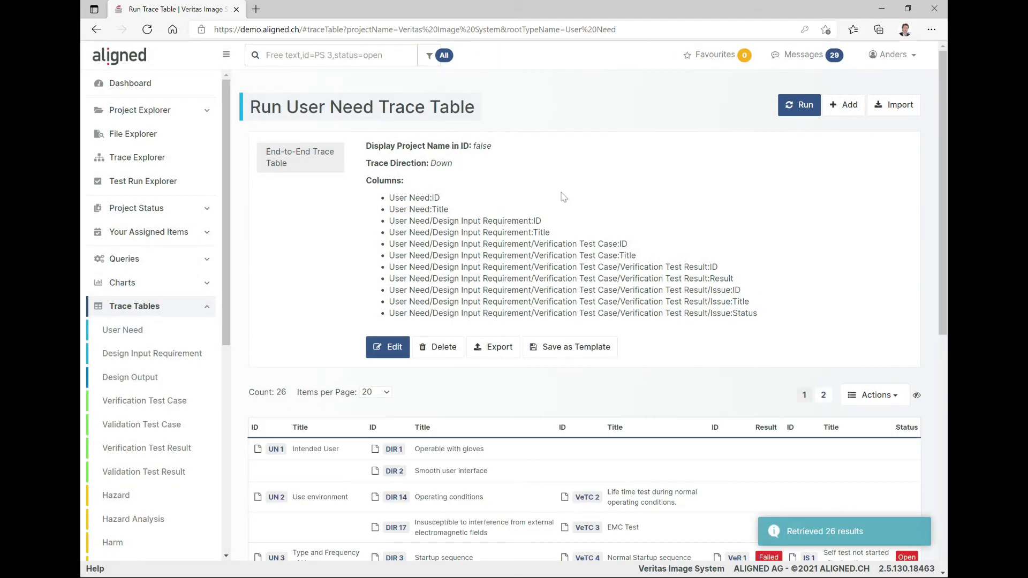
Browse the 26 result rows, check the Actions export options, and collapse Trace Tables.
scroll(535, 209, down, 3)
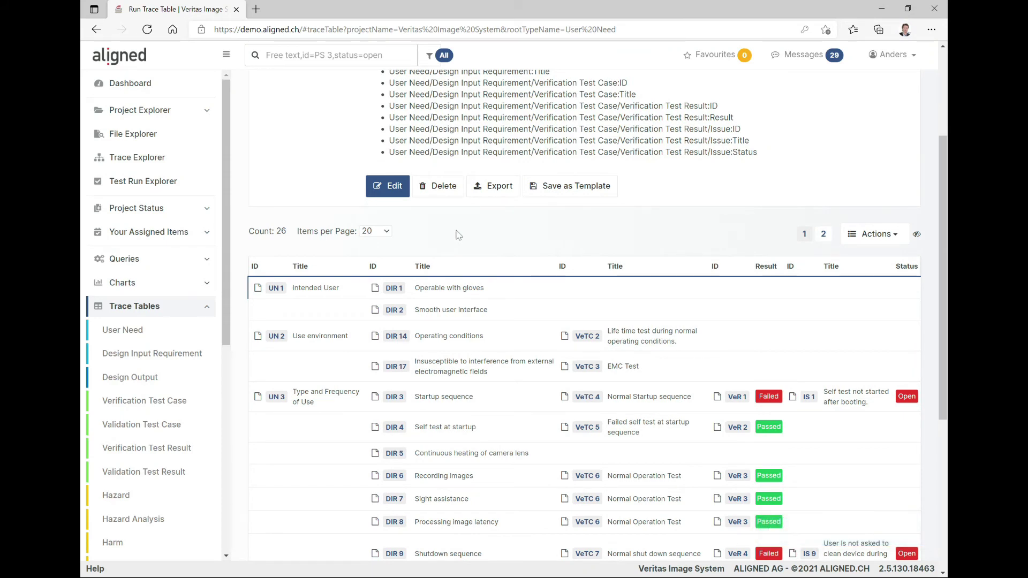
scroll(459, 235, up, 2)
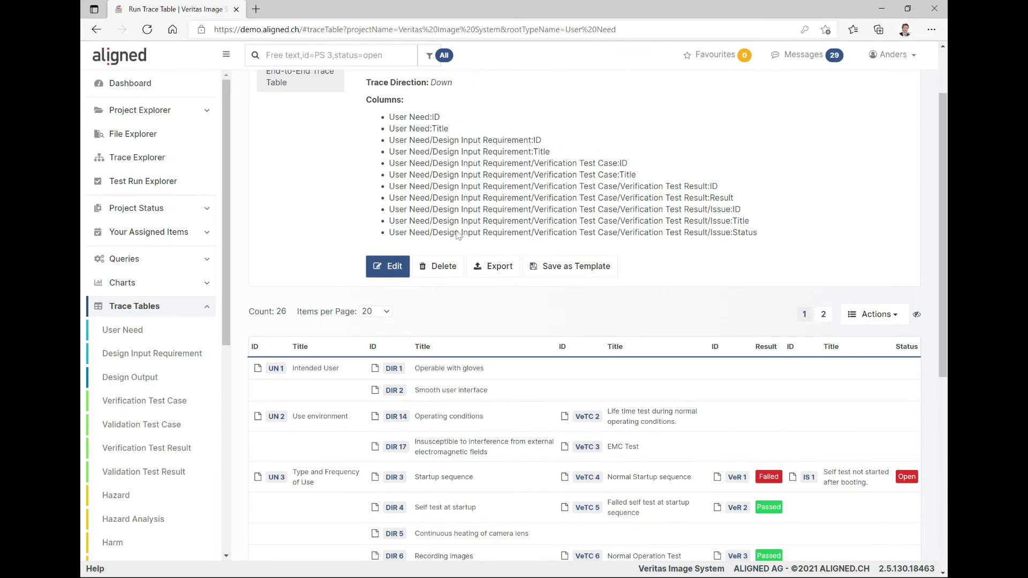
click(897, 321)
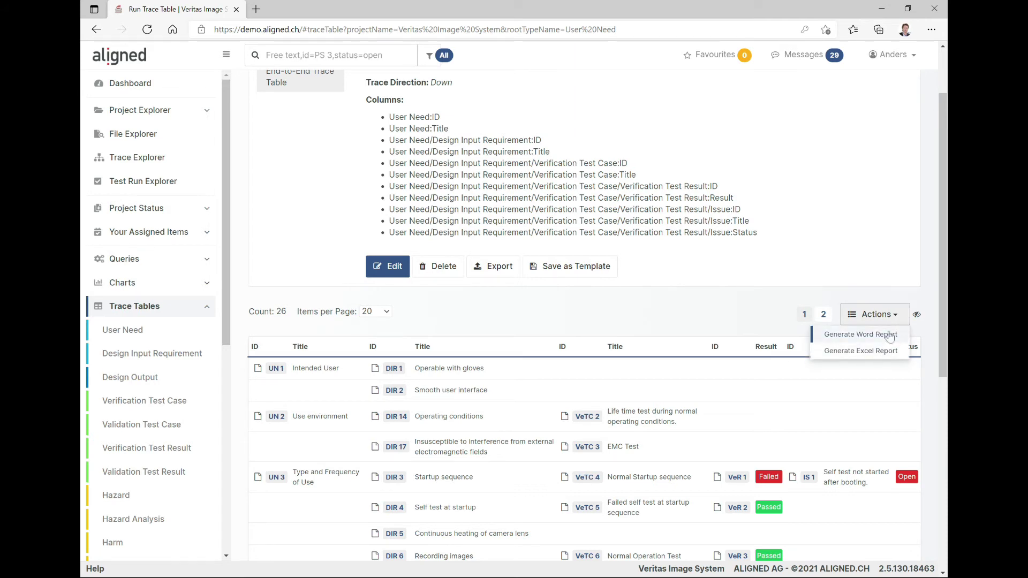
click(152, 314)
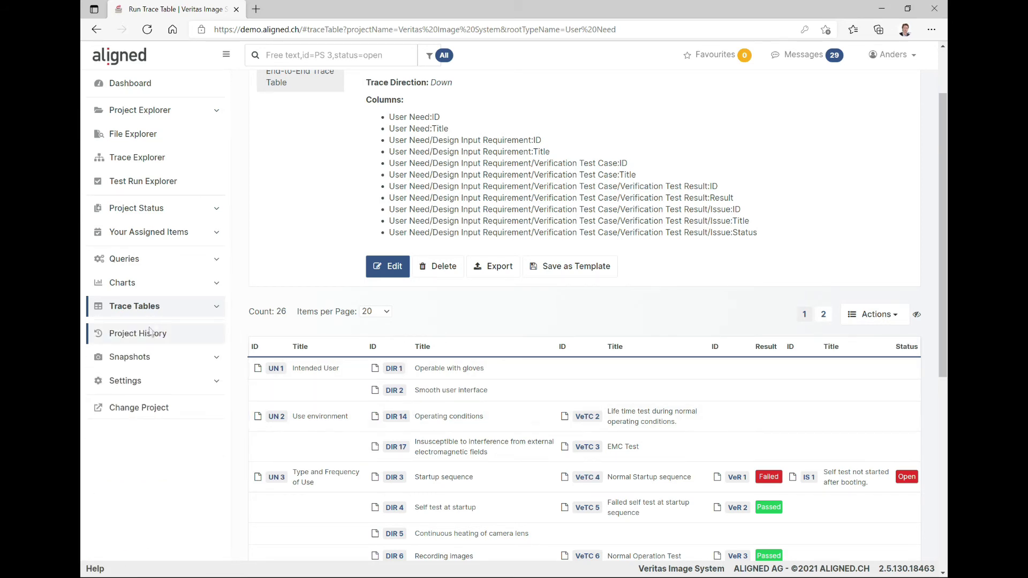
Open Project History's 18 changes, cancel the Edit Search Filter dialog, and expand Snapshots.
click(133, 334)
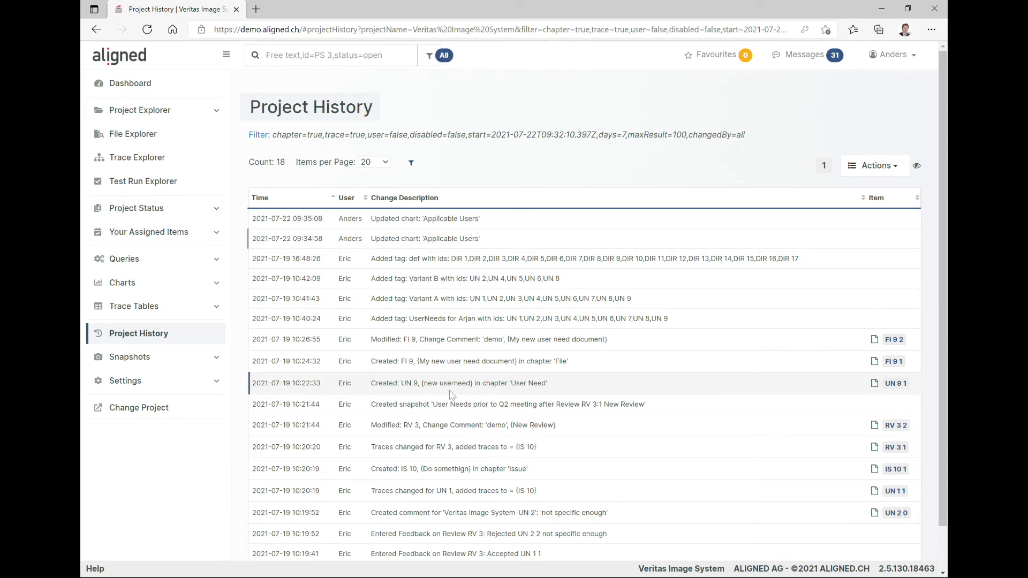
click(261, 136)
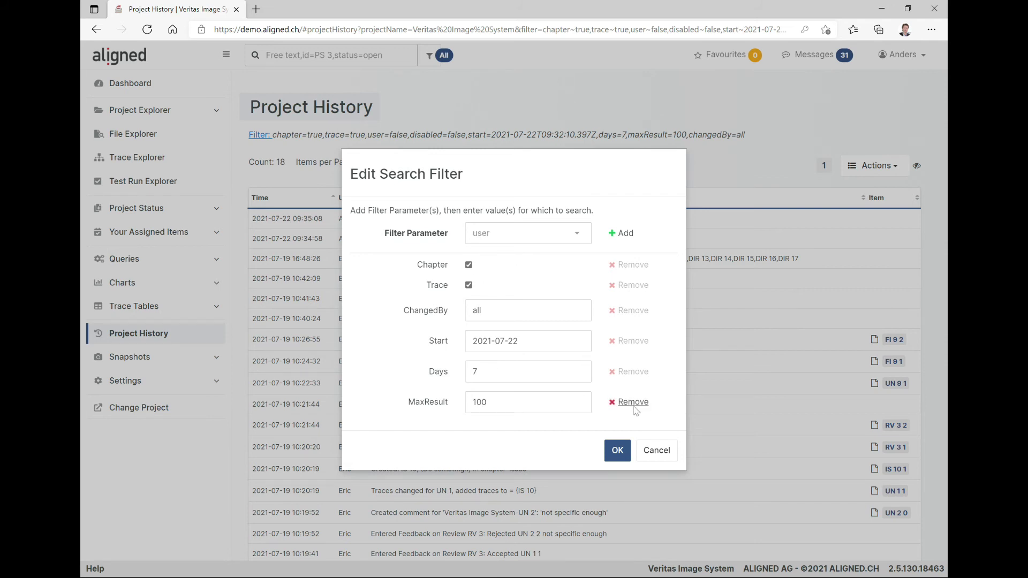
click(658, 451)
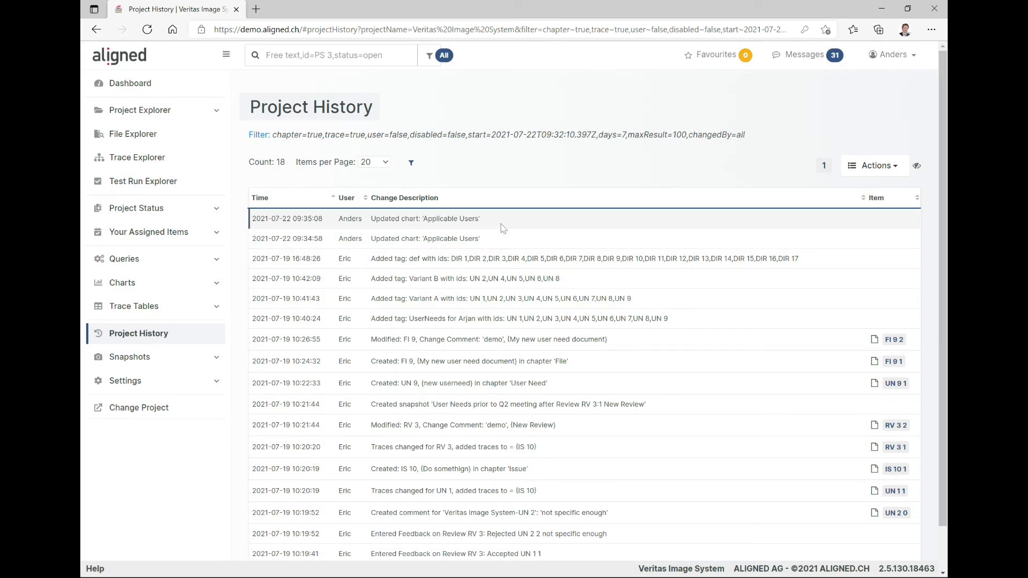
click(141, 357)
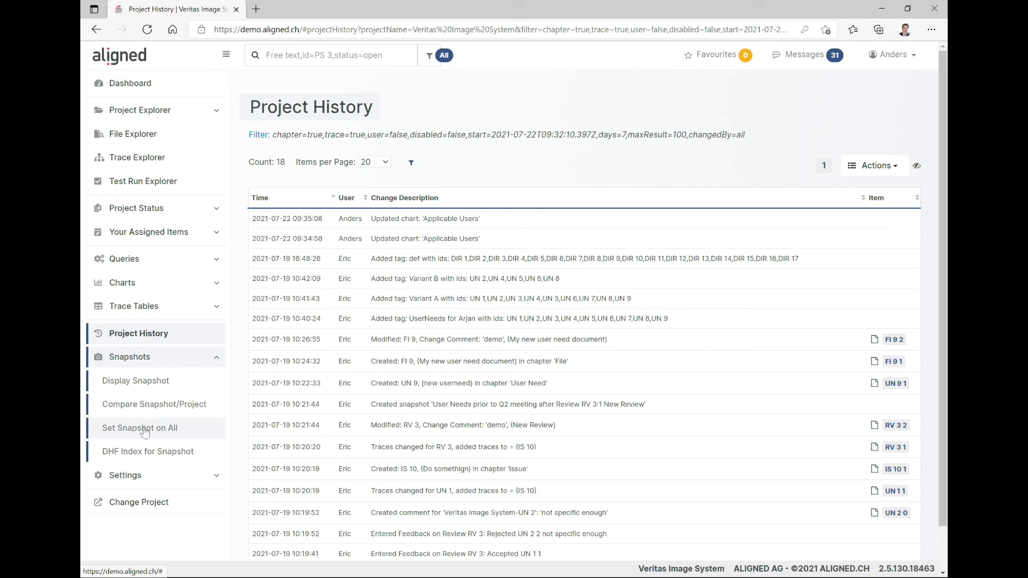
Collapse Snapshots and briefly expand then collapse the Settings section.
click(172, 357)
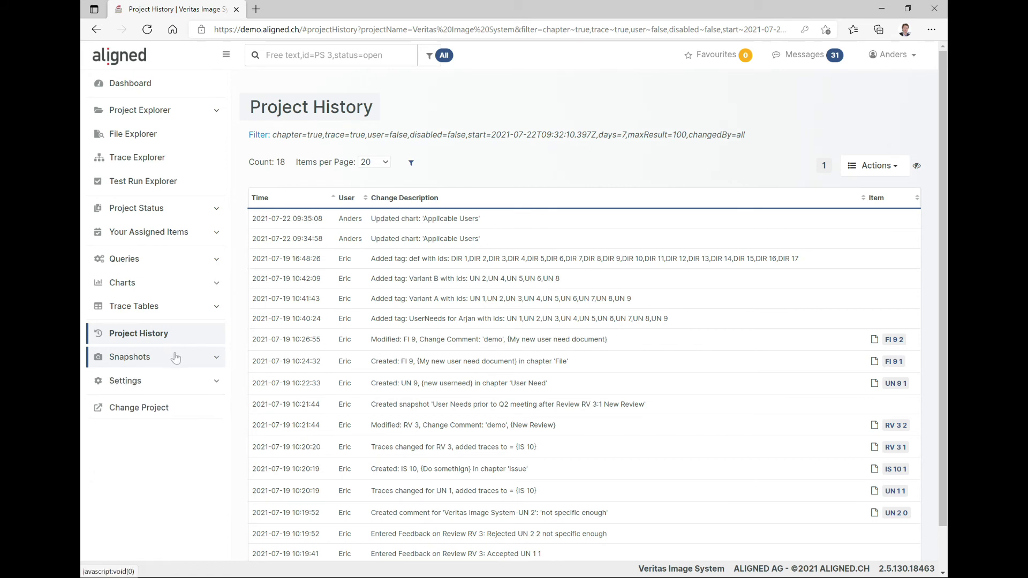
click(183, 386)
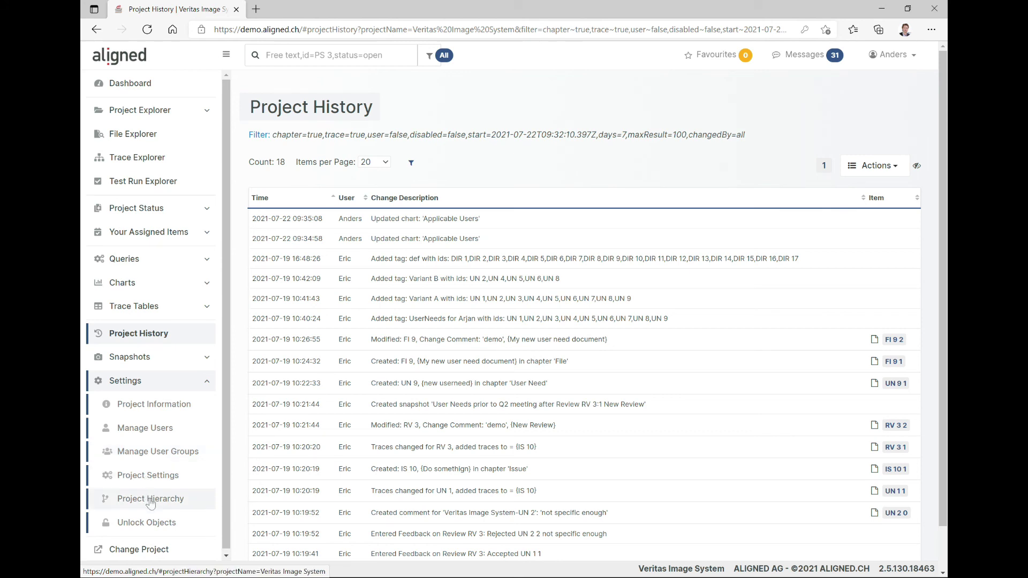
click(177, 386)
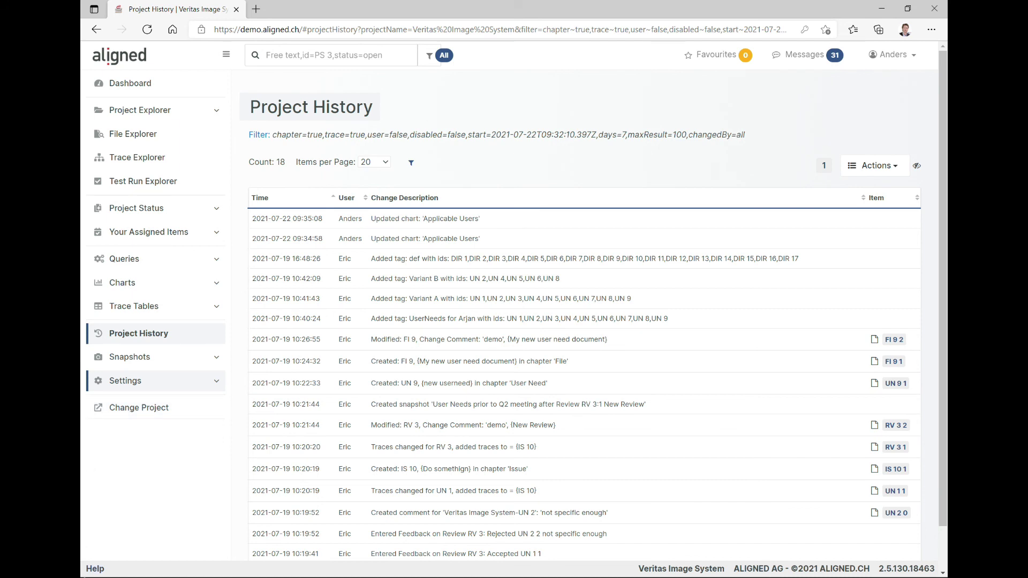
Open Help > User Manual in a new tab and switch between it and Project History.
click(94, 569)
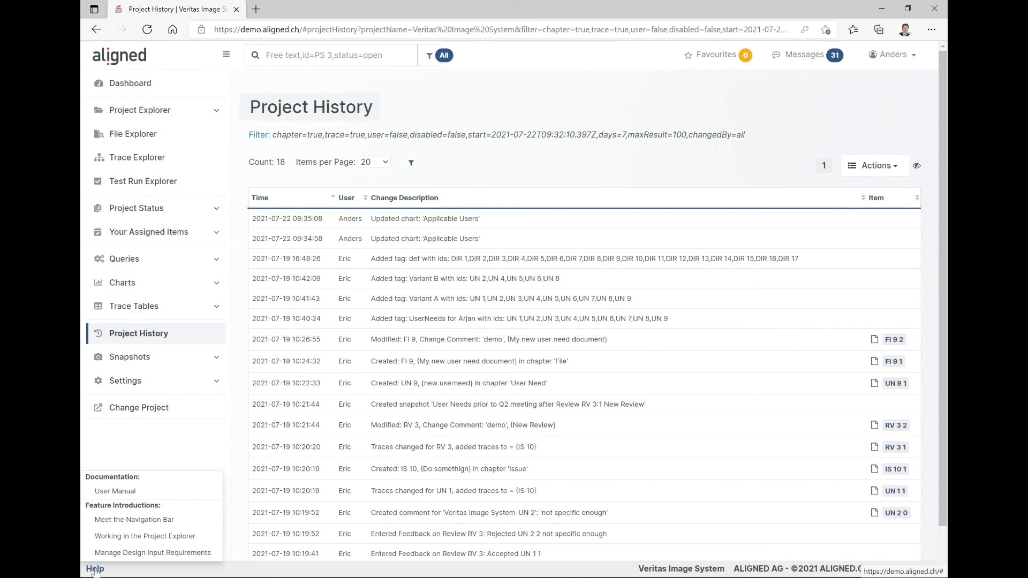
click(123, 493)
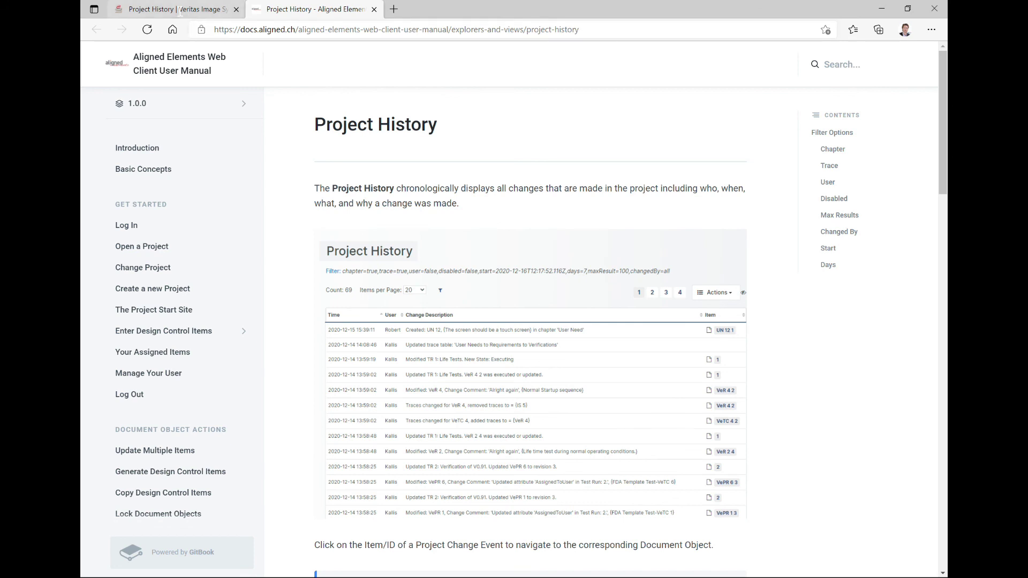
click(181, 12)
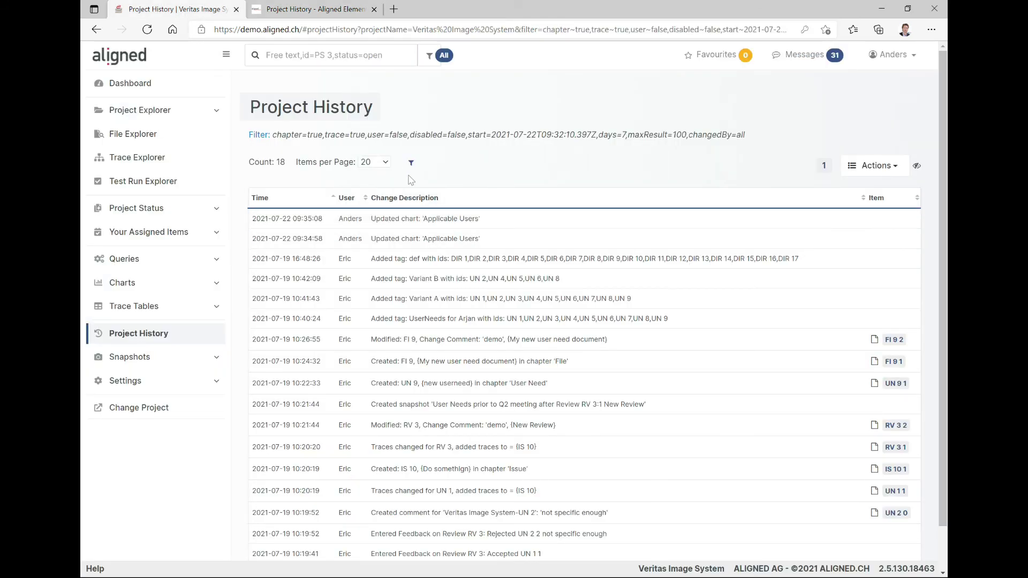
click(313, 9)
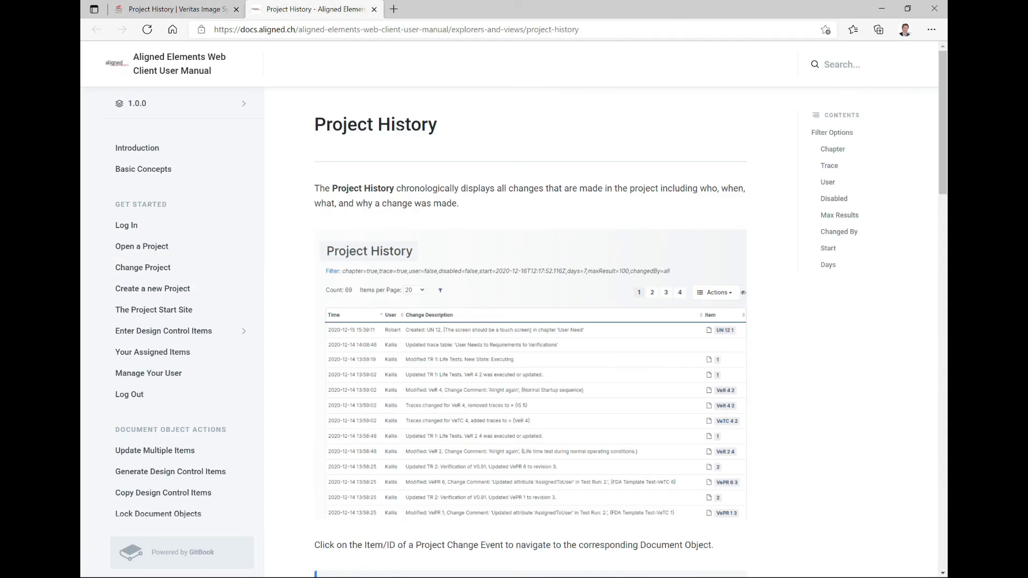